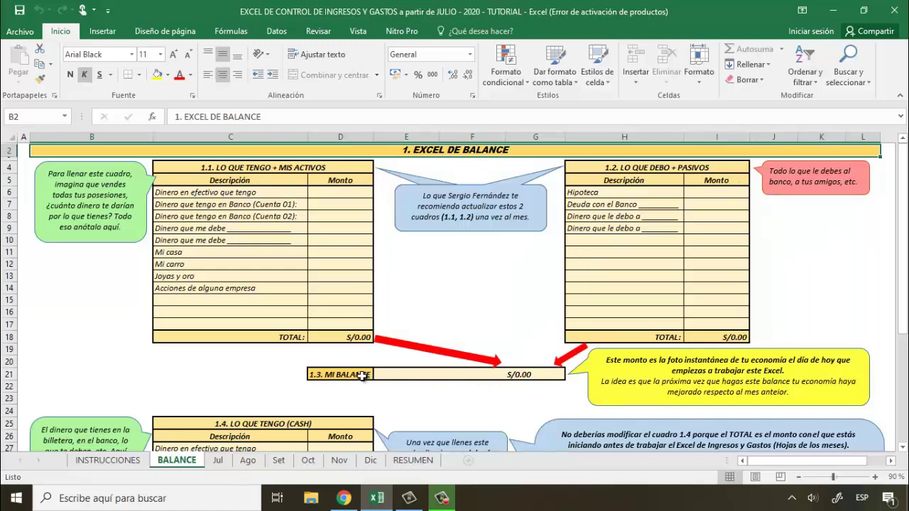
Insert a blank row above the "Joyas y oro" entry of the assets table.
click(537, 377)
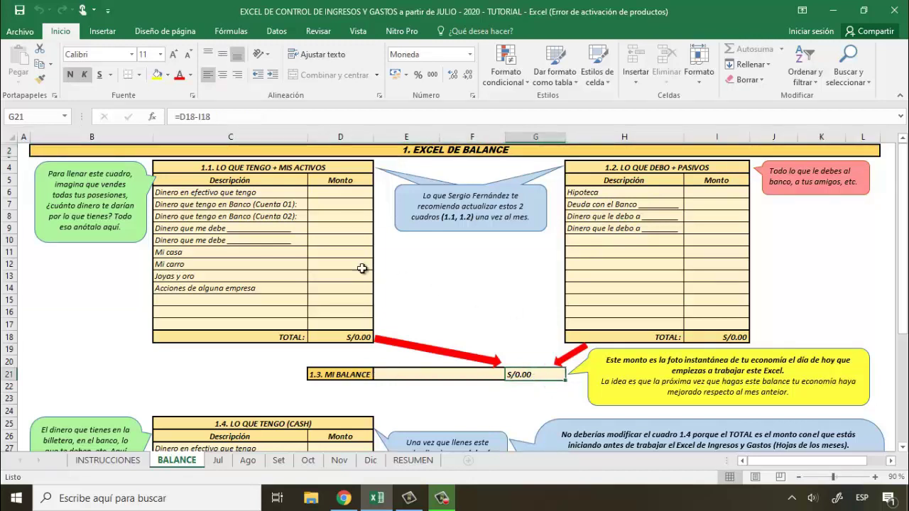
drag(285, 196, 246, 325)
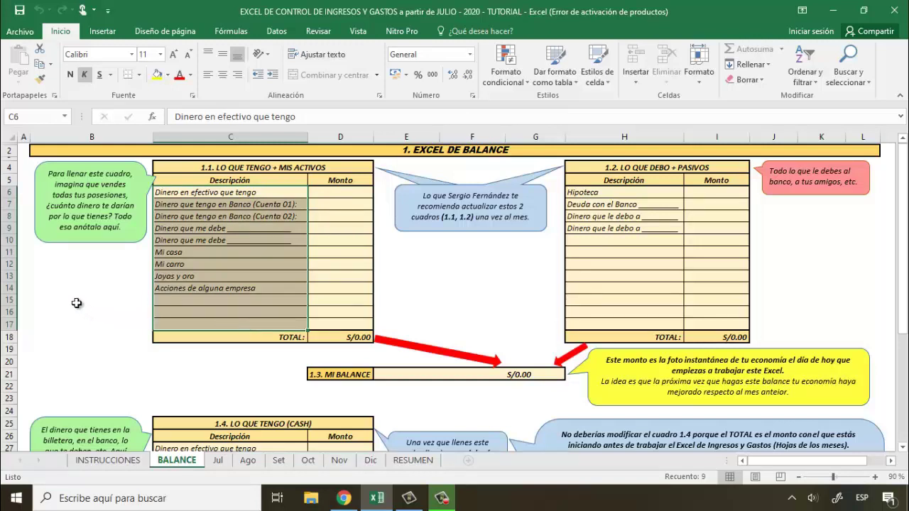
click(5, 277)
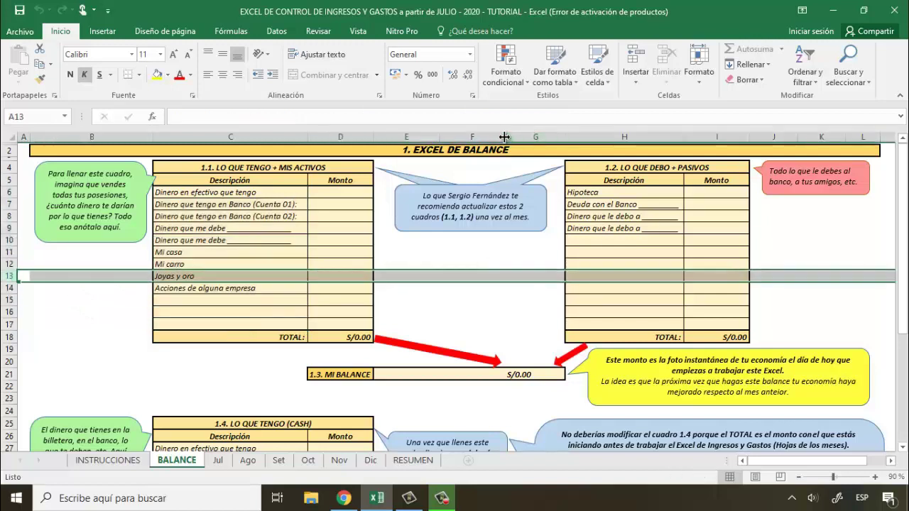
click(635, 57)
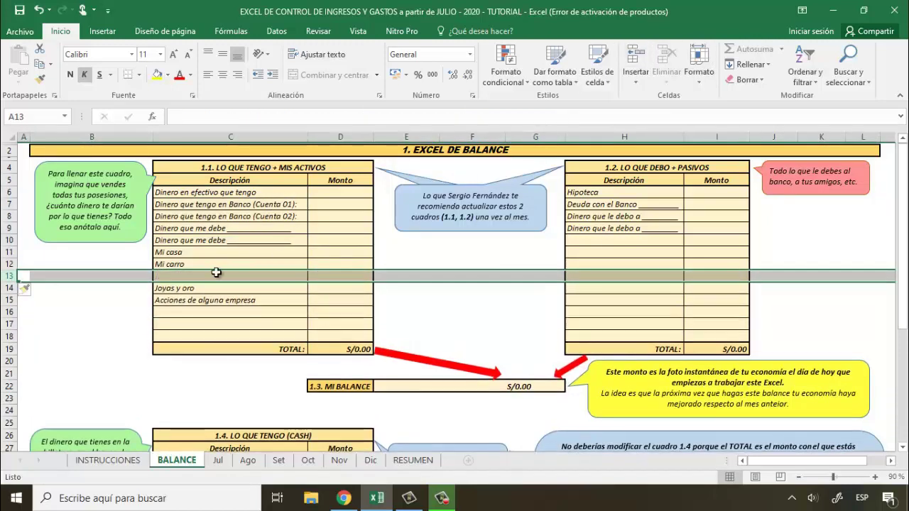
Check that the total formulas of the assets and debts tables cover every row including the inserted one.
click(9, 361)
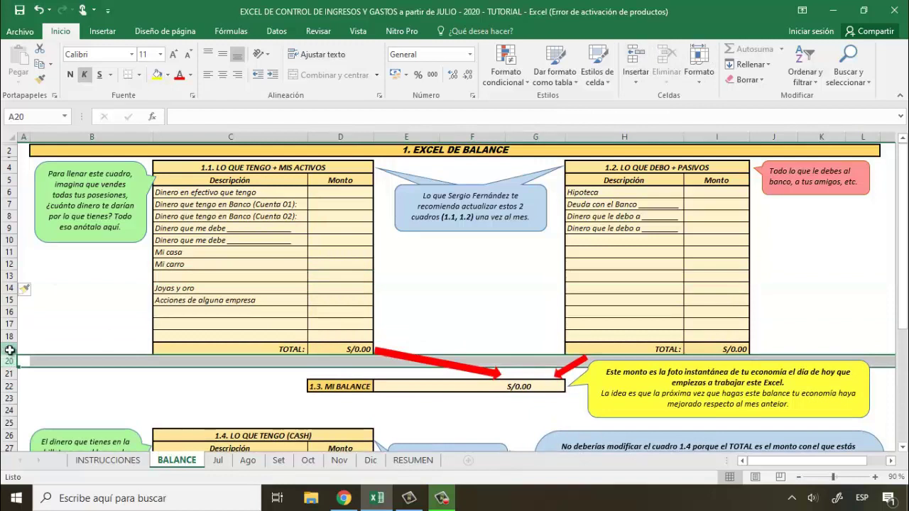
click(8, 350)
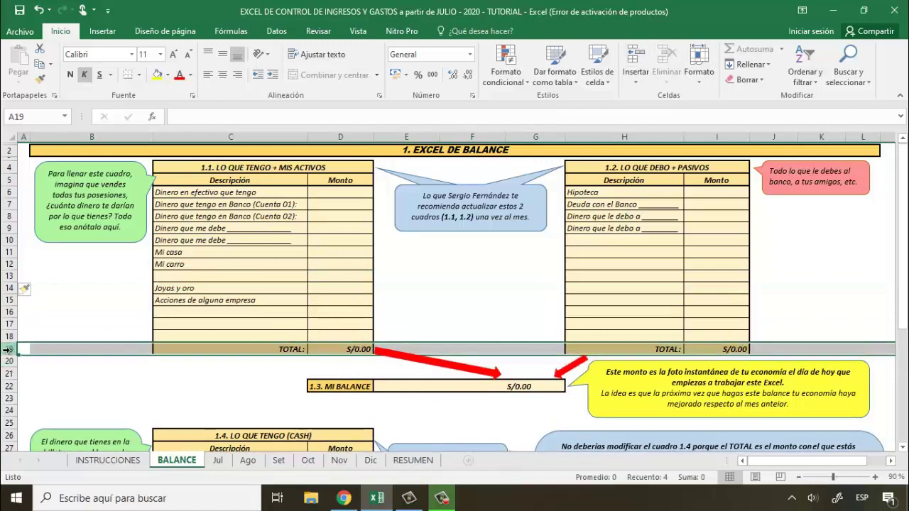
click(8, 193)
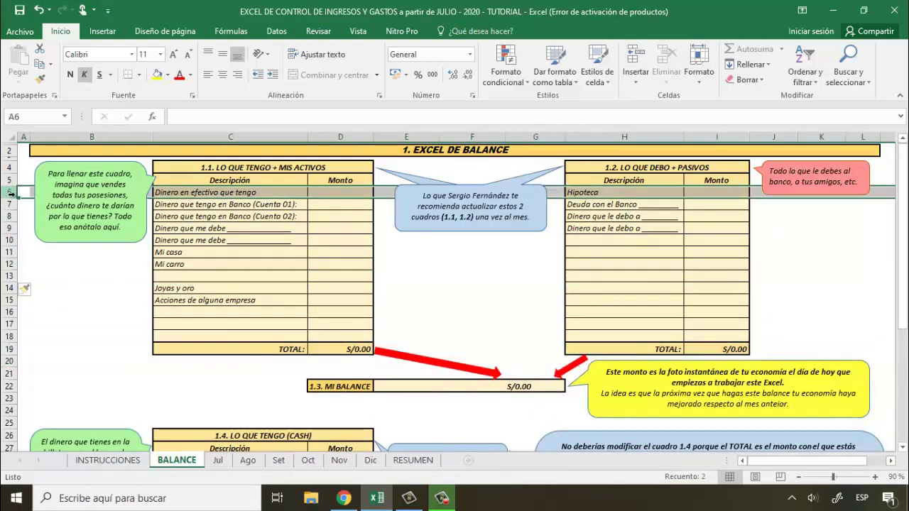
click(355, 349)
double_click(357, 349)
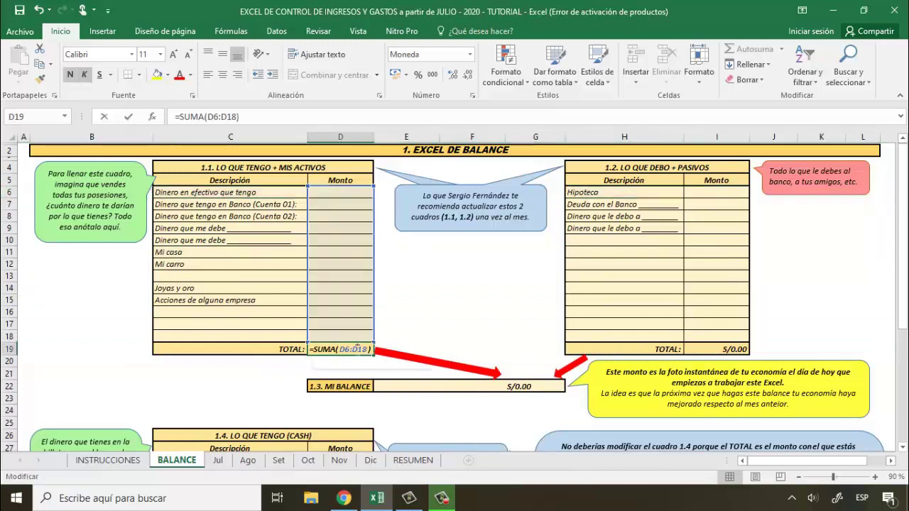
double_click(704, 345)
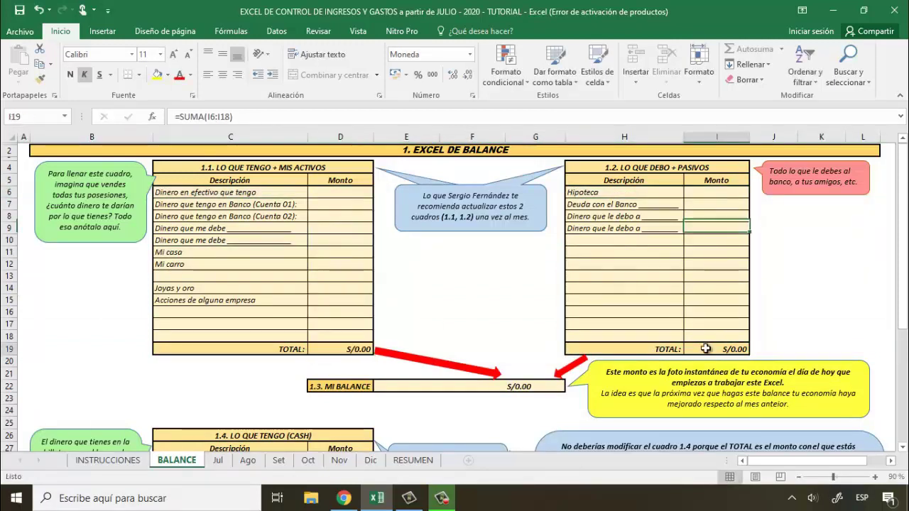
double_click(705, 348)
key(Escape)
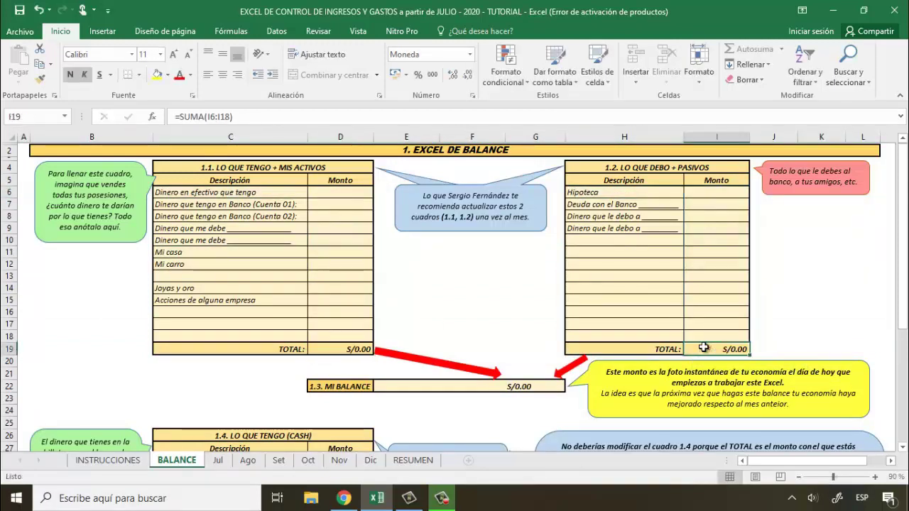
Enter amounts in the assets table: 2000 for cash on hand and 1000 for each of the two bank accounts.
click(355, 196)
text(2000)
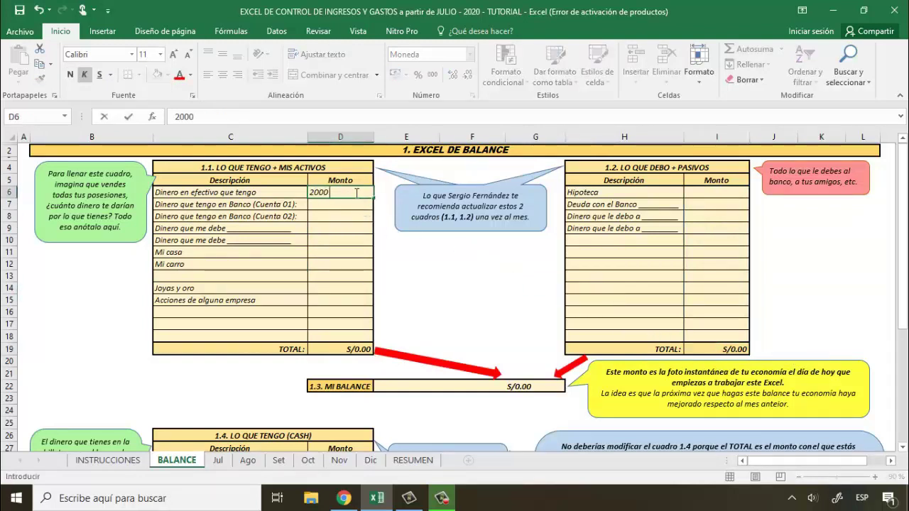
key(Return)
text(1000)
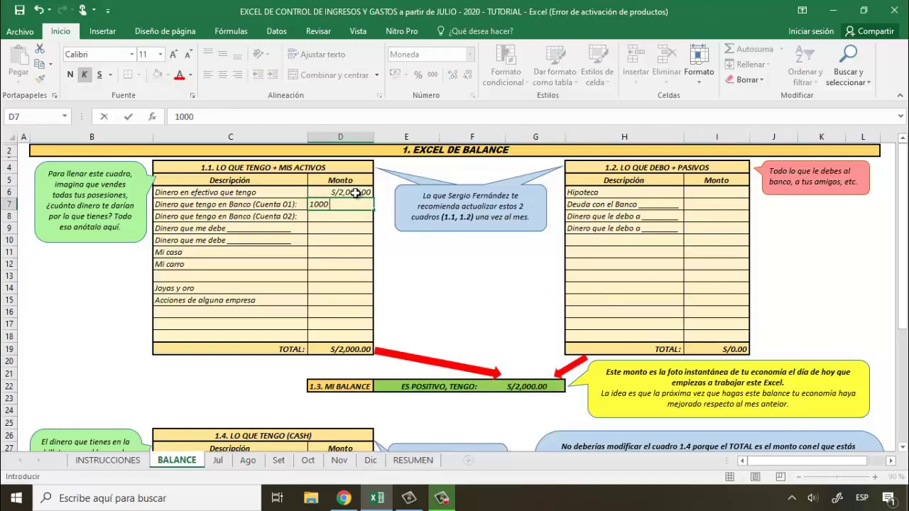
key(Return)
text(1000)
key(Return)
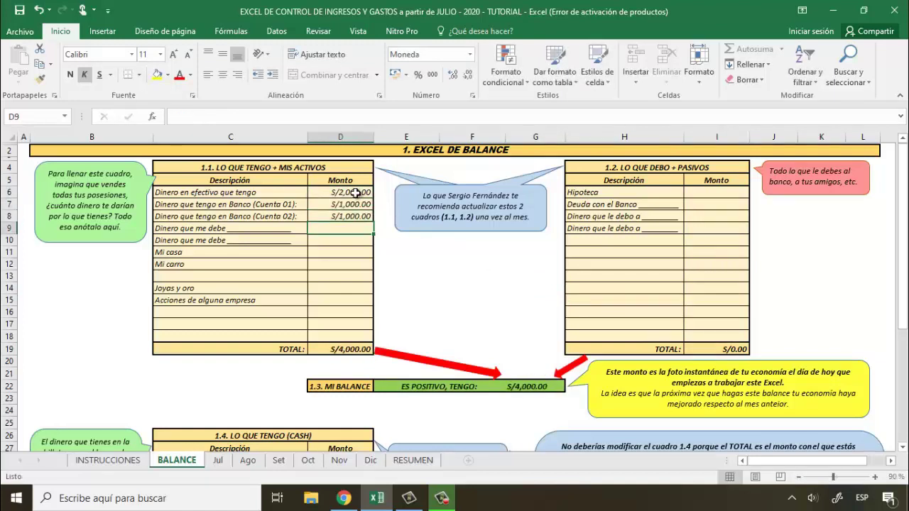
Enter 500 as the amount for each of the two "Dinero que me debe" rows in the assets table.
text(500)
key(Return)
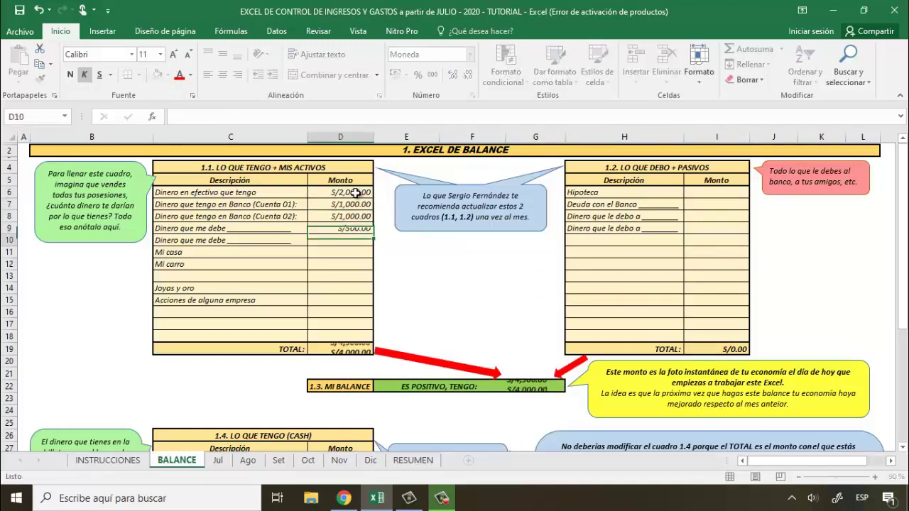
text(500)
key(Return)
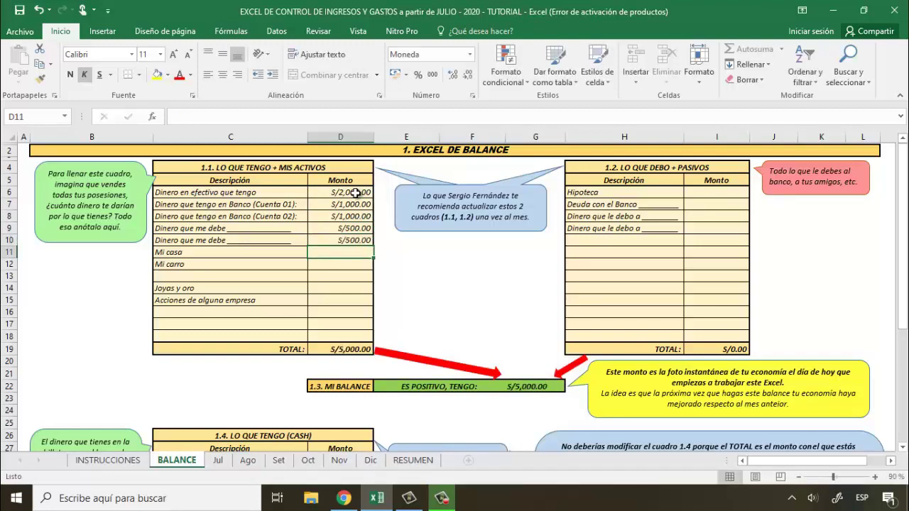
Enter 100000 as the amount for "Mi casa" and 20,000 for "Mi carro".
text(100000)
key(Return)
text(20,000)
key(Return)
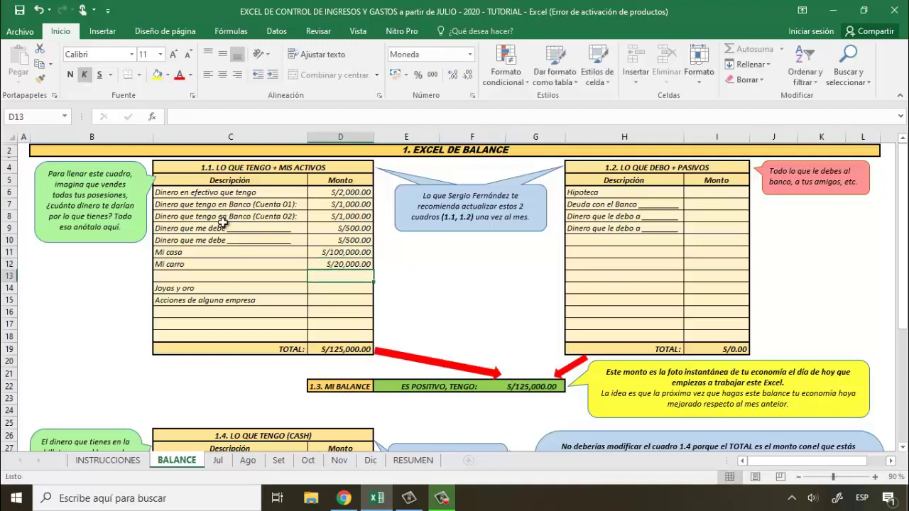
Change the "Mi carro" description to "Mi moto" and clear the "Joyas y oro" and "Acciones de alguna empresa" descriptions.
click(193, 264)
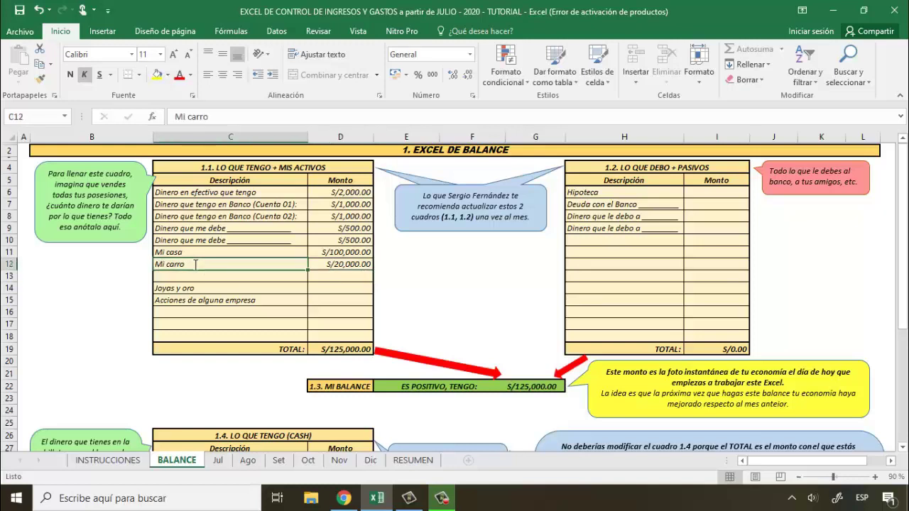
double_click(183, 264)
text(moto)
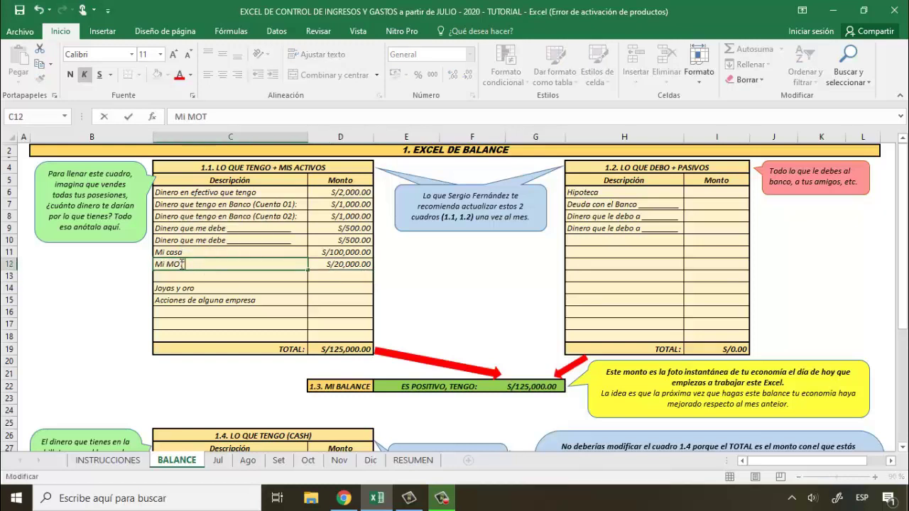
key(Return)
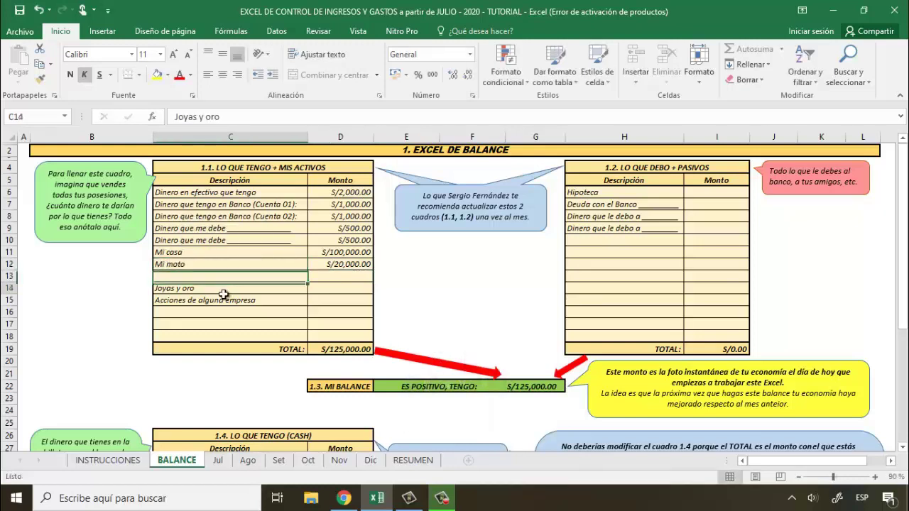
drag(229, 288, 229, 300)
key(Delete)
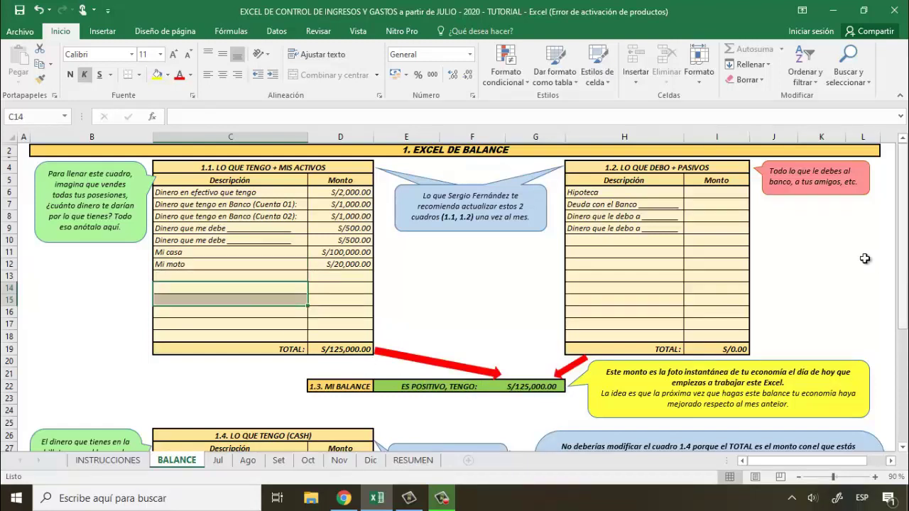
Enter amounts in the debts table: 0 for Hipoteca, 50000 for the bank debt and 50000 for the first "Dinero que le debo a" row.
click(738, 192)
text(0)
key(Return)
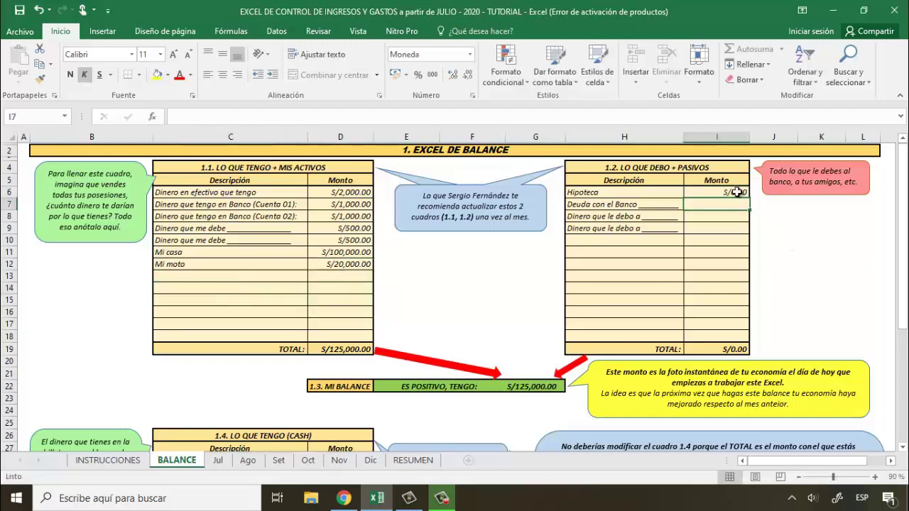
text(50000)
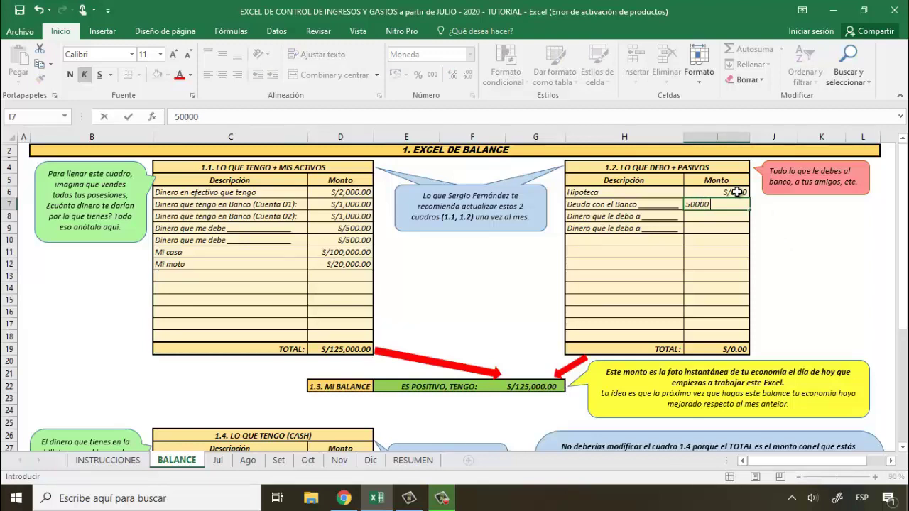
key(Return)
text(50000)
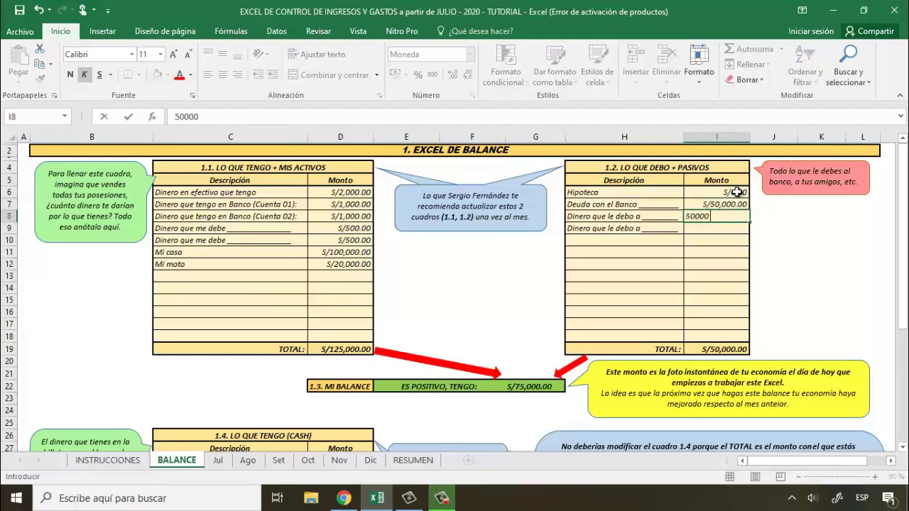
key(Return)
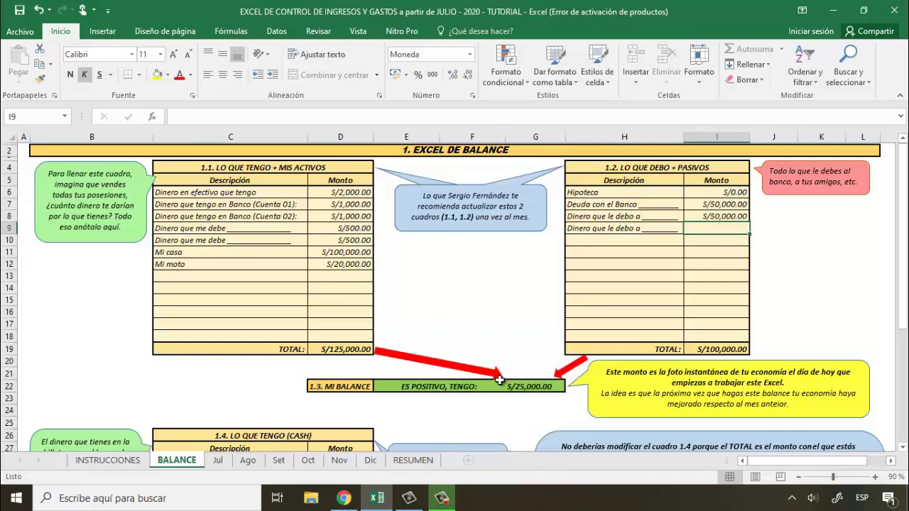
Review both table totals and enter 50000 for the second "Dinero que le debo a" row.
click(357, 348)
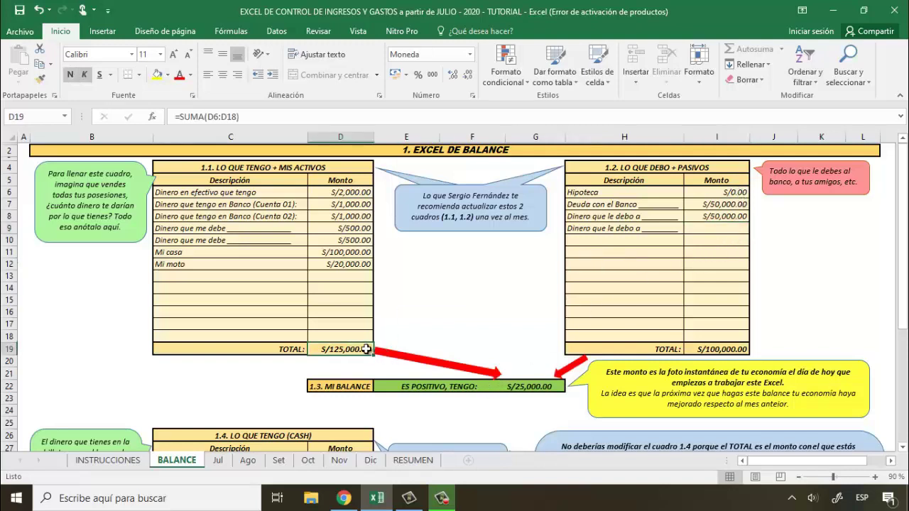
click(740, 350)
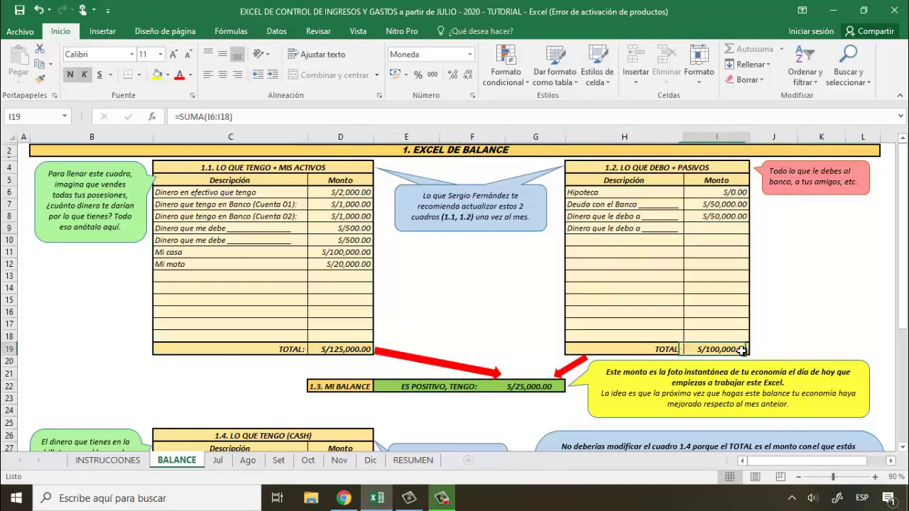
click(717, 224)
text(50000)
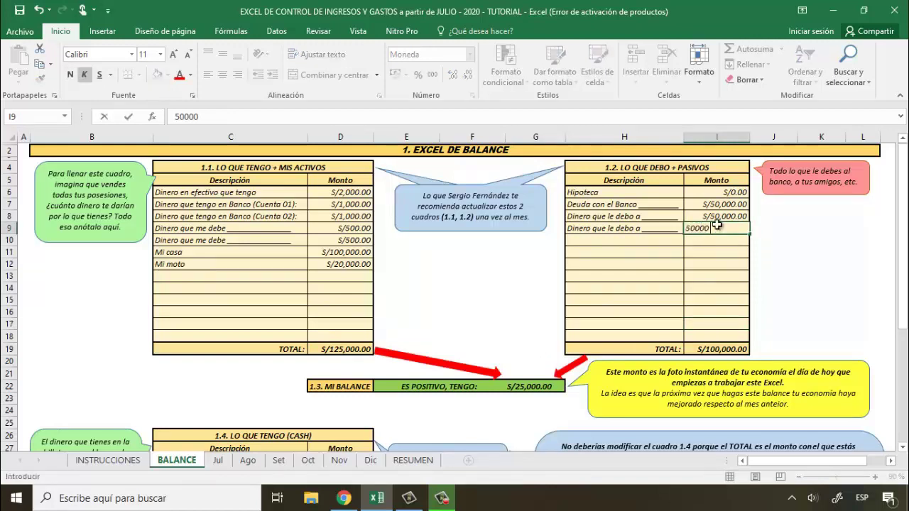
key(Return)
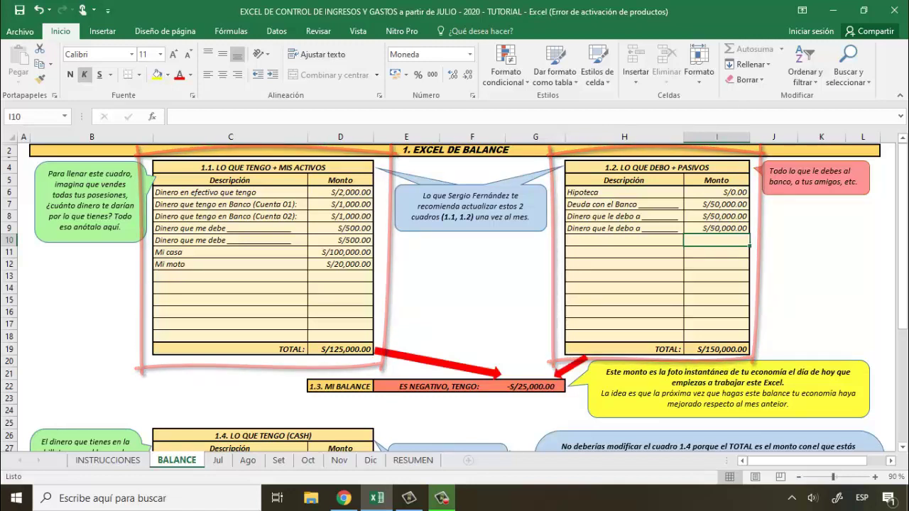
Apply the currency format (Moneda) with the S/ symbol and two decimals to the assets amounts in D6:D19.
click(324, 349)
key(ctrl+n)
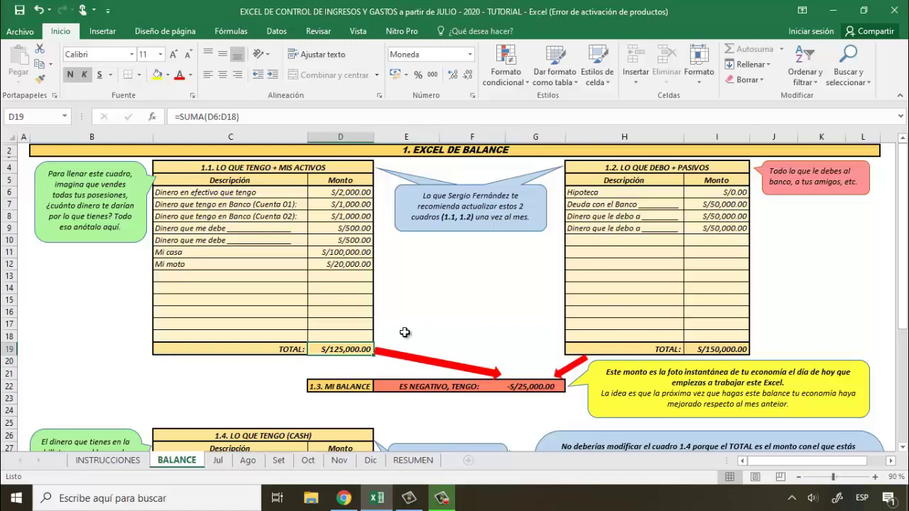
mouse_move(351, 193)
mouse_down()
mouse_move(351, 350)
mouse_move(350, 330)
mouse_up()
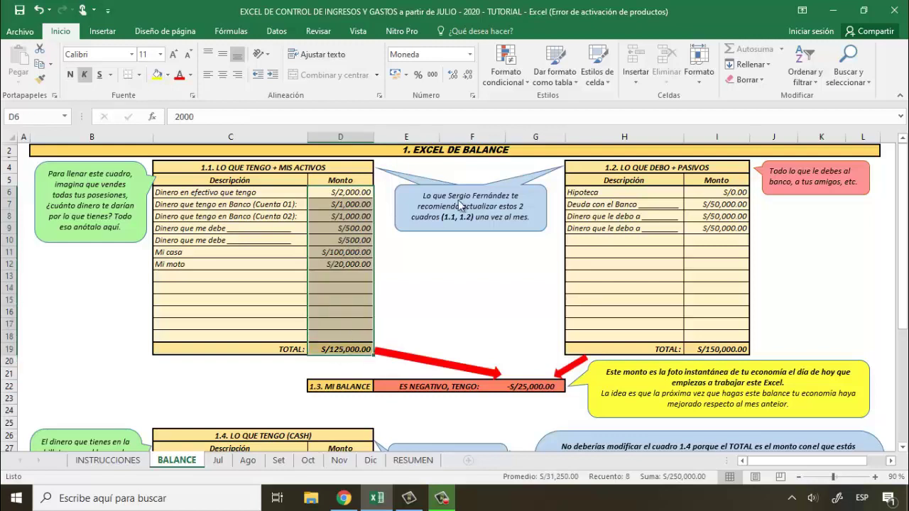
click(471, 56)
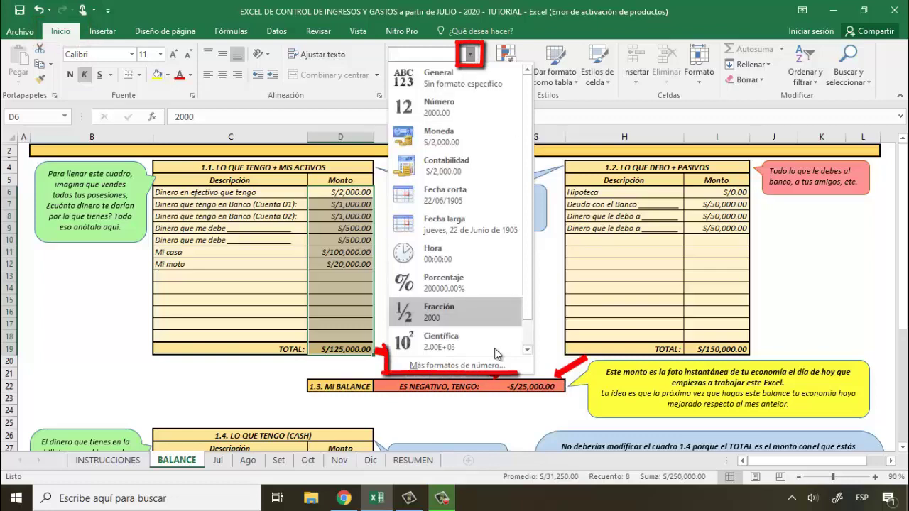
click(481, 365)
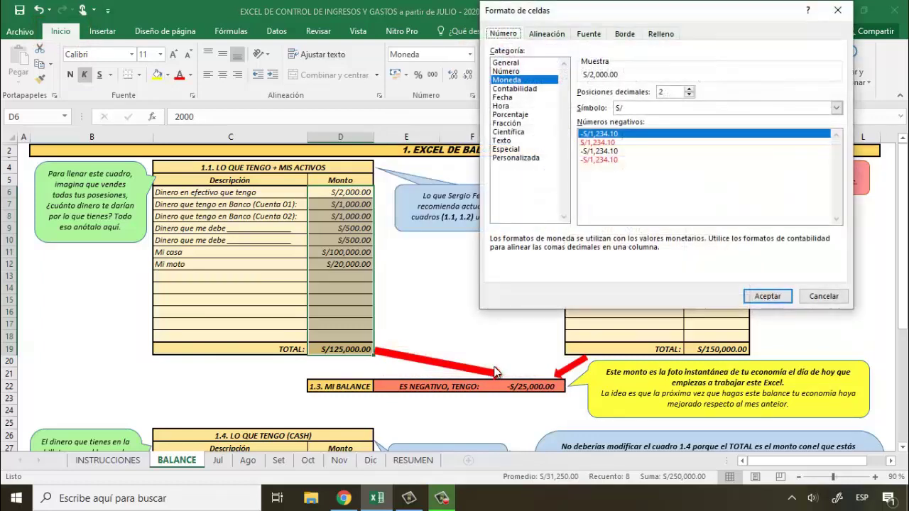
click(836, 108)
click(775, 295)
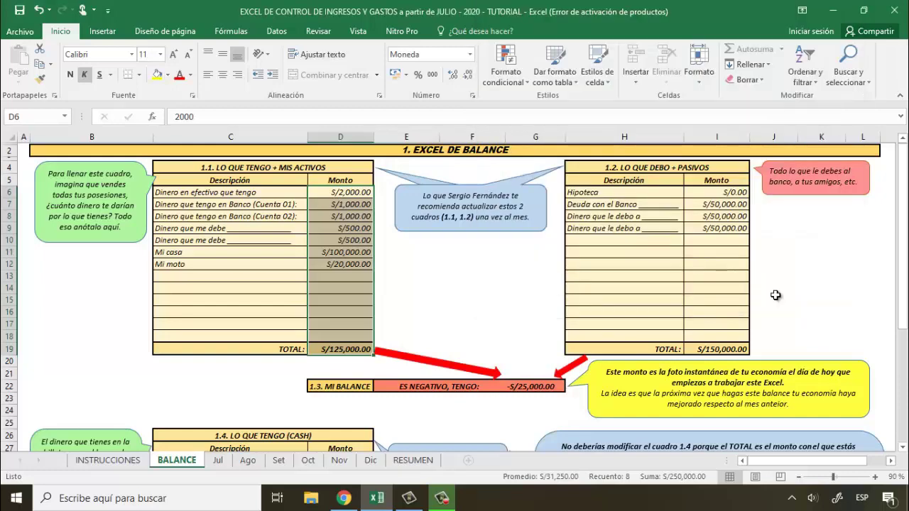
Fill in table 1.4 LO QUE TENGO (CASH) with 2000 in cash, 1000 per bank account and 500 per "Dinero que me debe" row.
scroll(775, 295, down, 6)
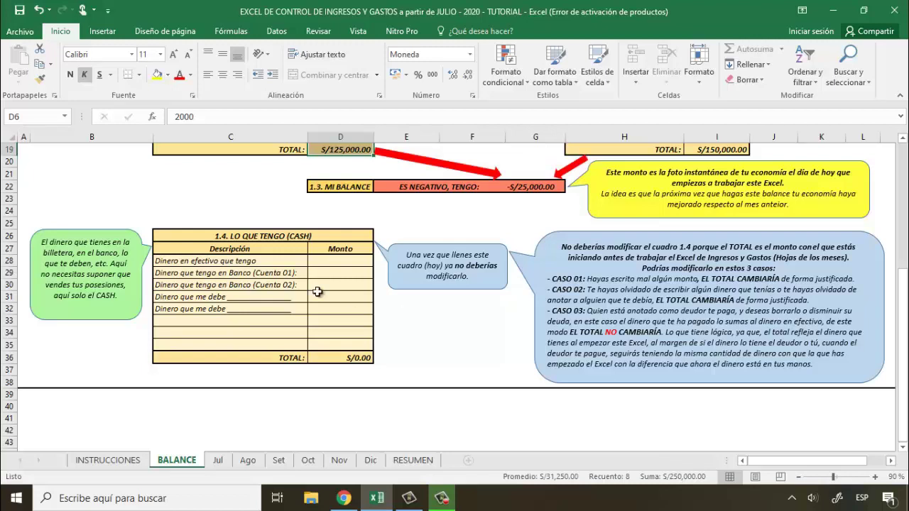
click(331, 270)
text(2000 1000 1000 500 500)
scroll(352, 237, up, 3)
scroll(351, 238, down, 5)
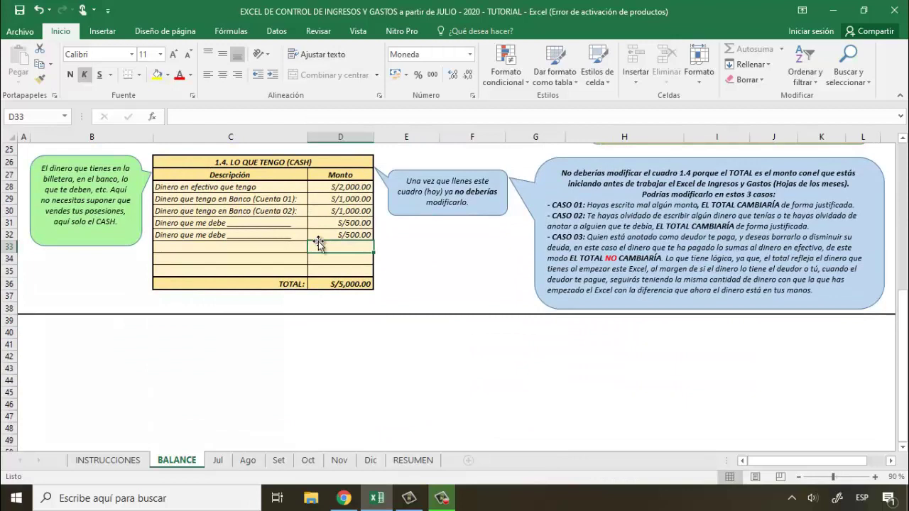
In table 1.4, set the first "Dinero que me debe" amount to 100 and "Dinero en efectivo que tengo" to 2400.
click(367, 283)
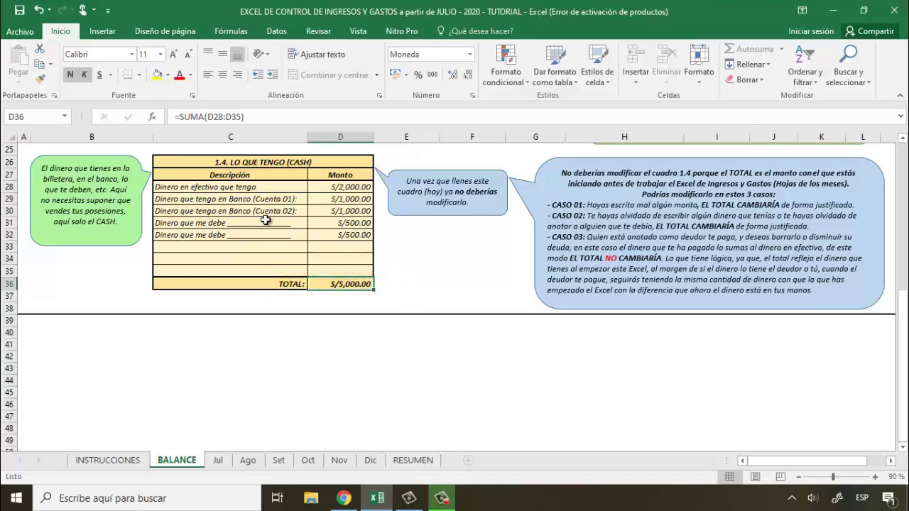
click(338, 222)
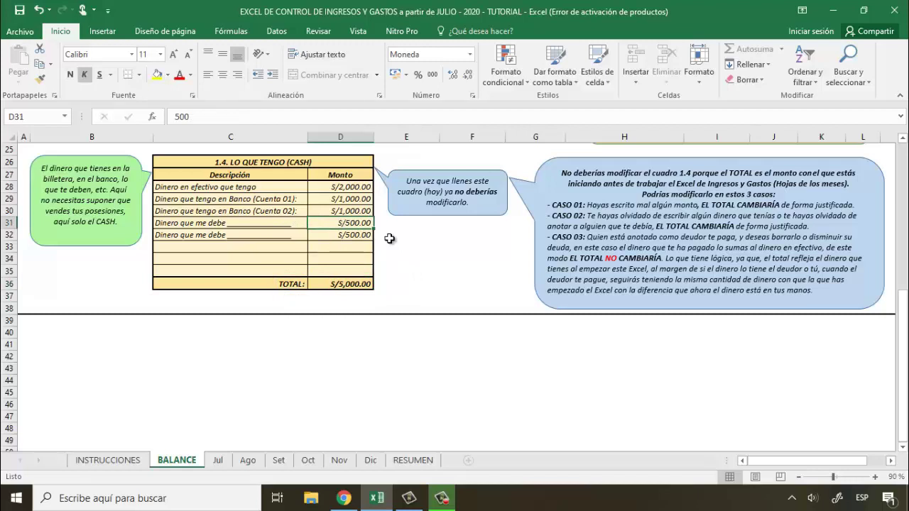
text(100)
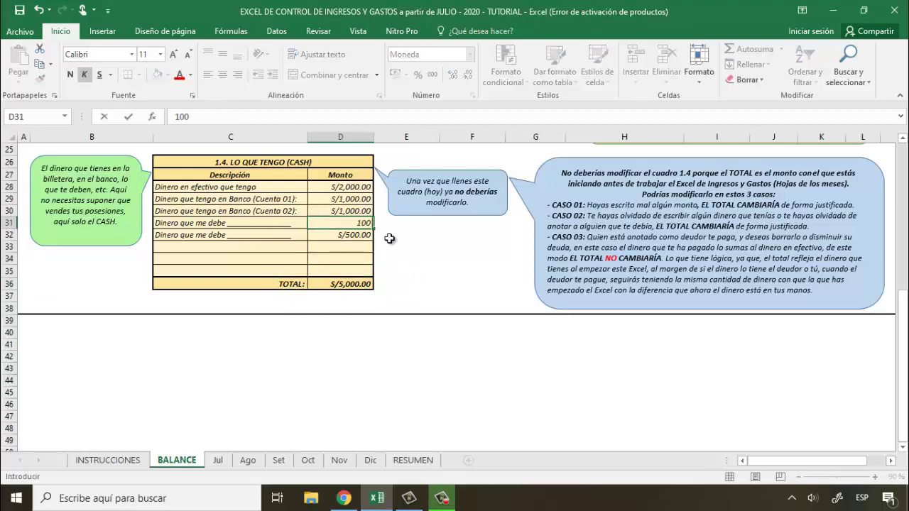
key(Up)
key(Up)
key(Up)
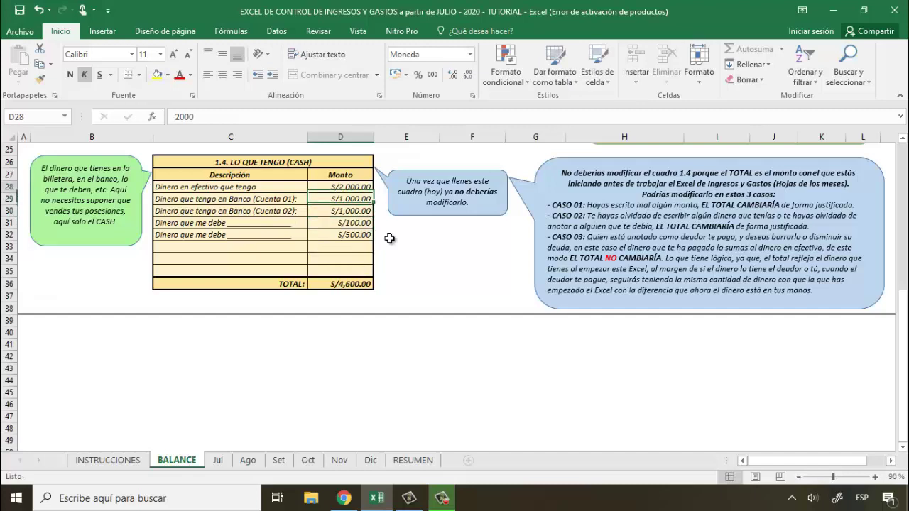
text(2400)
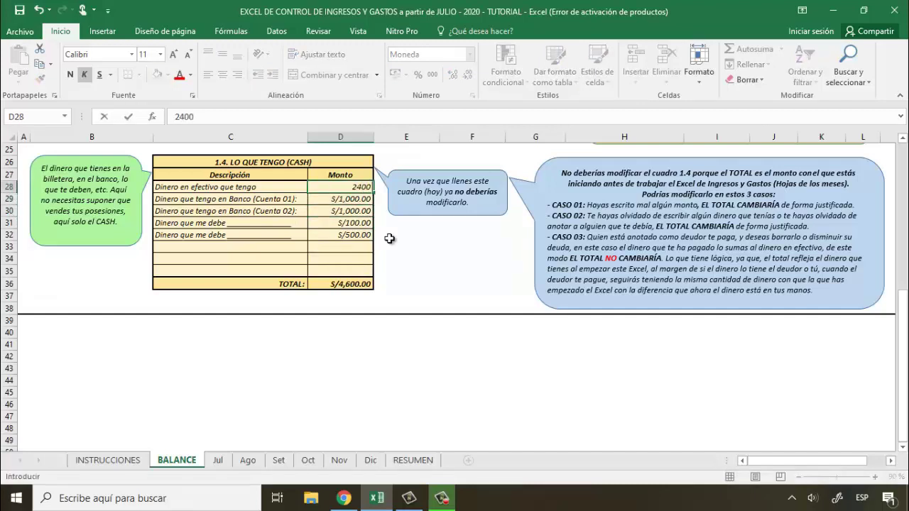
key(Return)
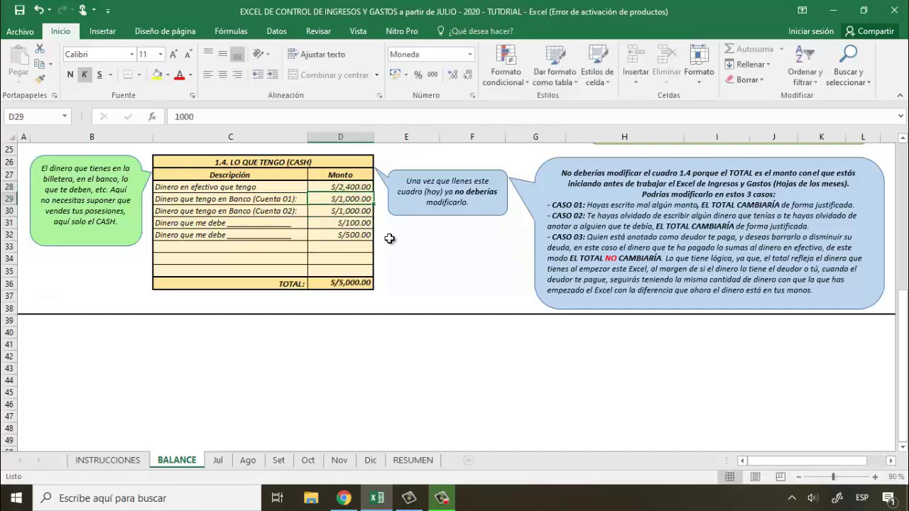
Compare the TOTAL of table 1.4 with the "INICIO EL MES CON" cell on the Jul sheet.
click(359, 284)
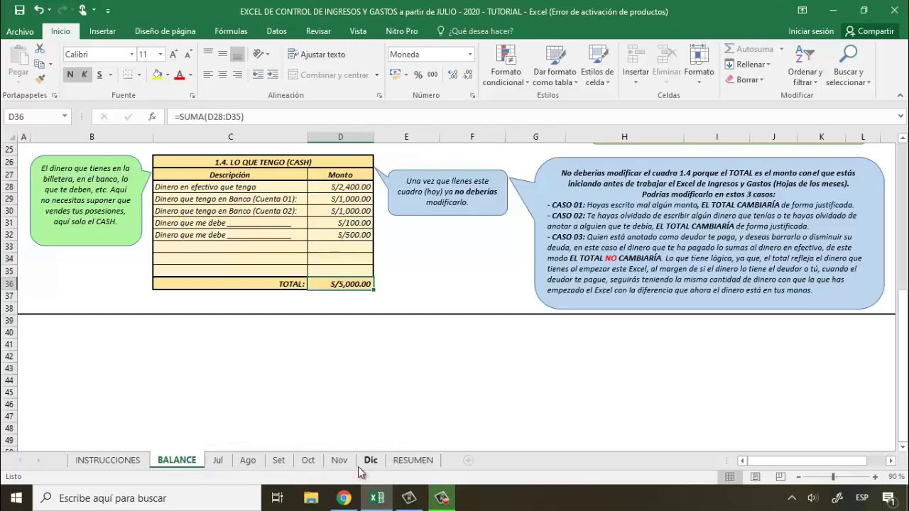
click(217, 465)
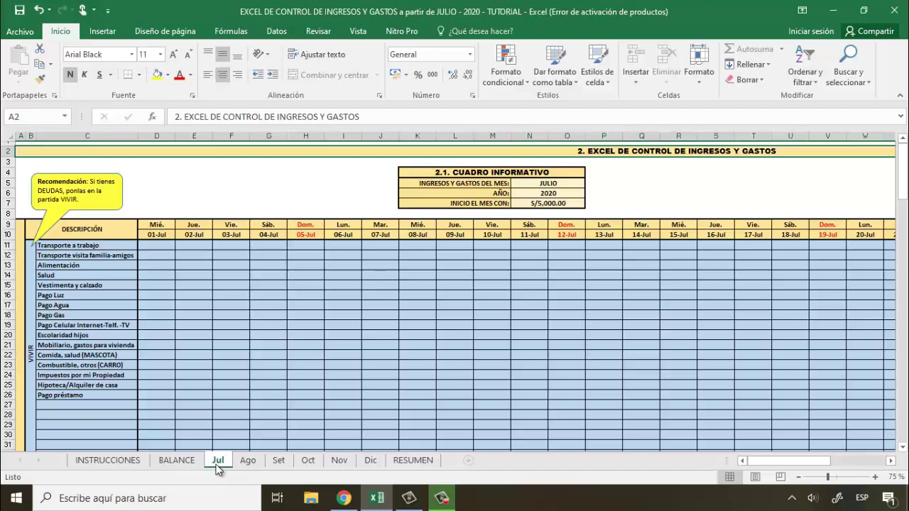
click(559, 203)
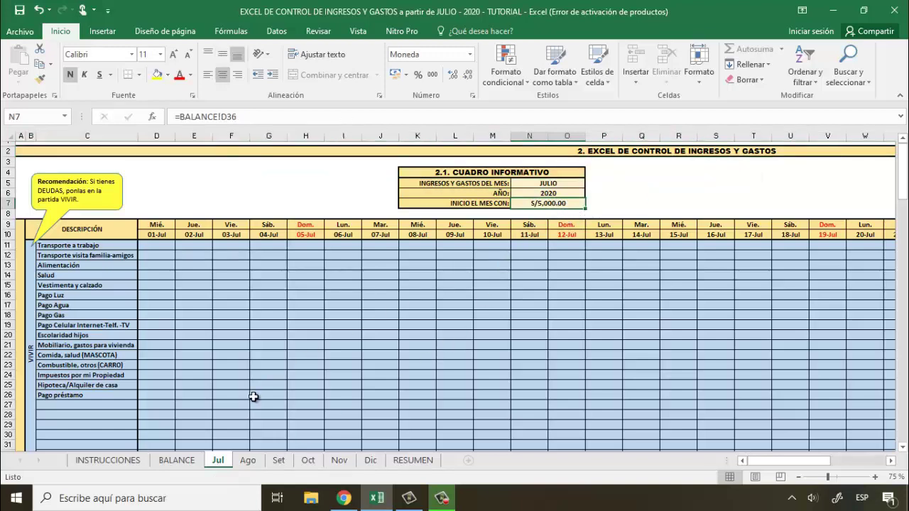
Enter 2000 as an extra amount in cell D33 of table 1.4 on the BALANCE sheet.
click(197, 460)
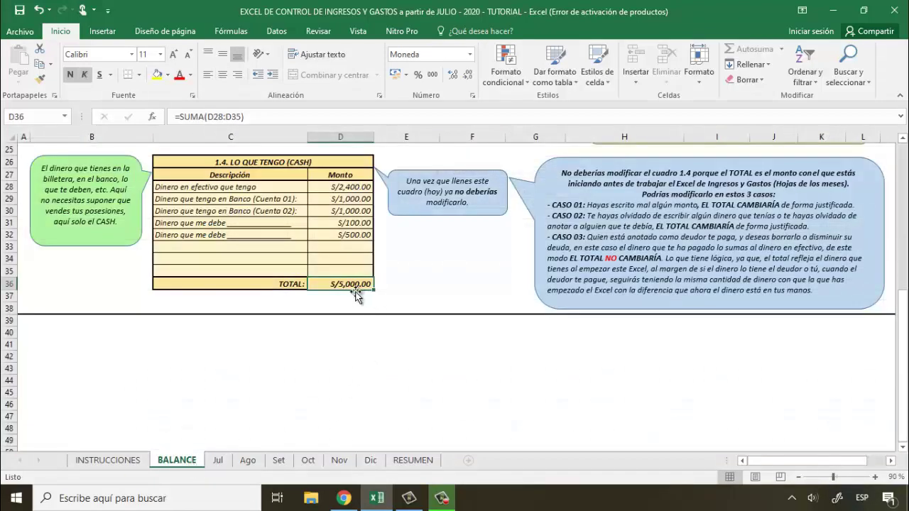
click(348, 248)
text(2000)
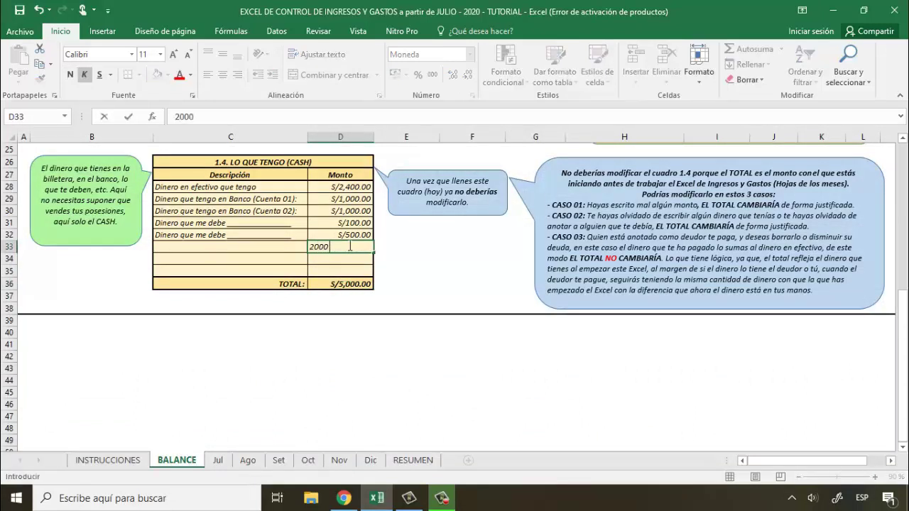
key(Return)
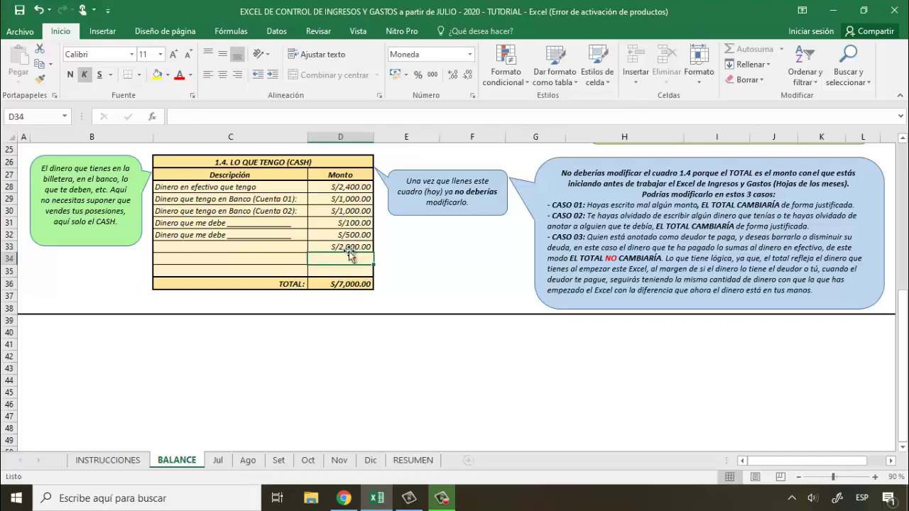
Check the starting amount in the CUADRO INFORMATIVO of the Jul, Ago and Set sheets, ending back on Jul.
click(218, 460)
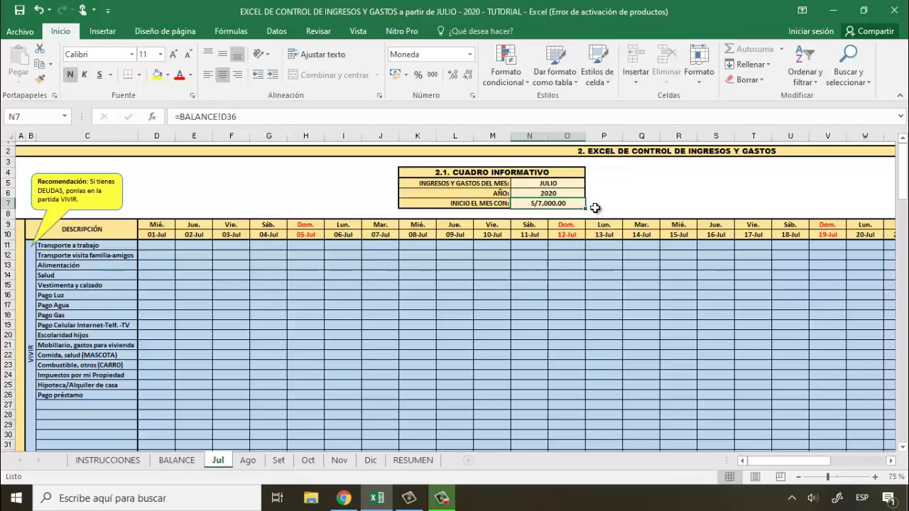
click(247, 460)
click(275, 461)
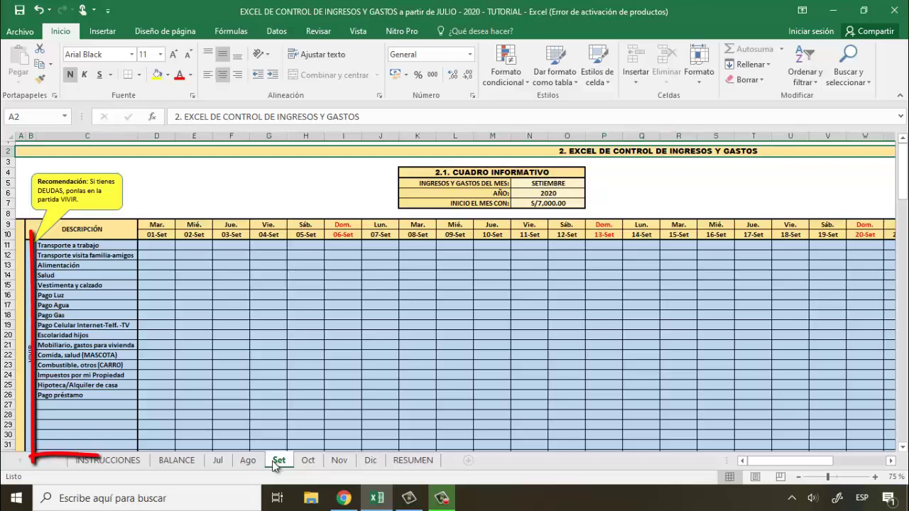
click(215, 462)
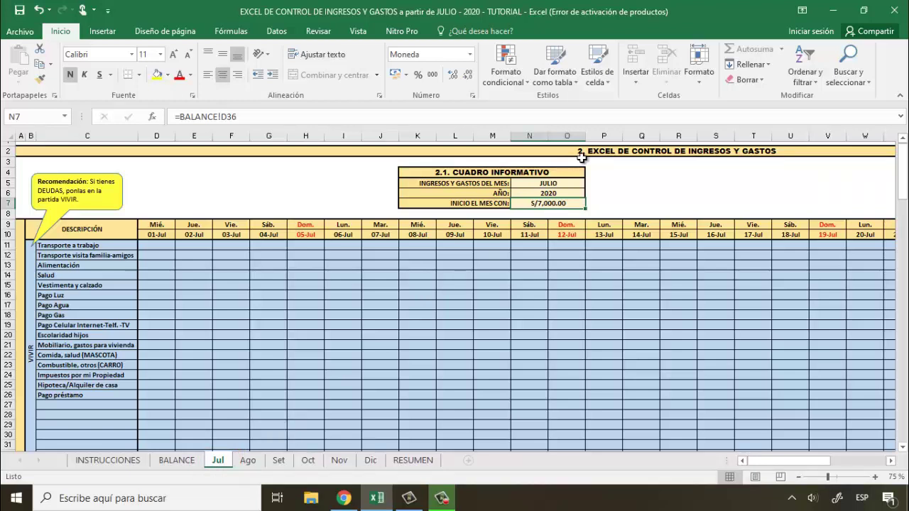
click(567, 173)
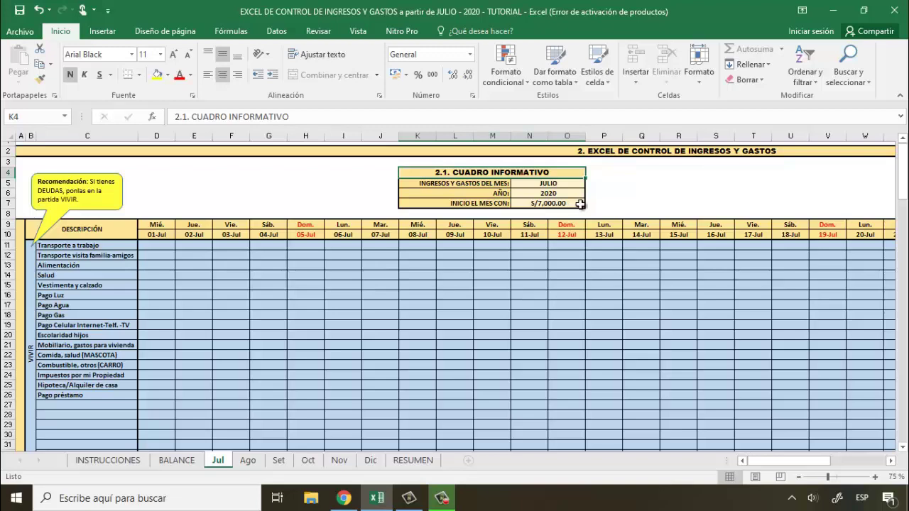
Examine the MIS GASTOS table on the Jul sheet and its expense categories from VIVIR down to CARIDAD.
drag(903, 170, 903, 216)
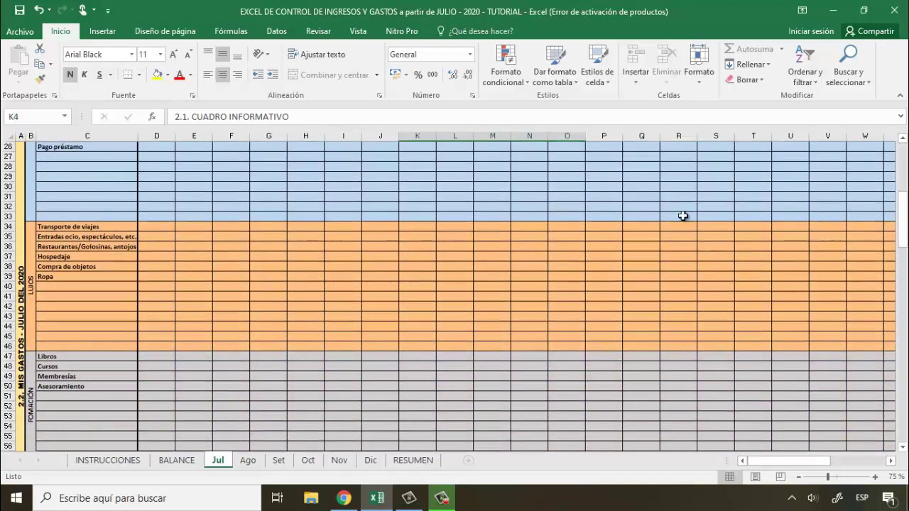
click(19, 285)
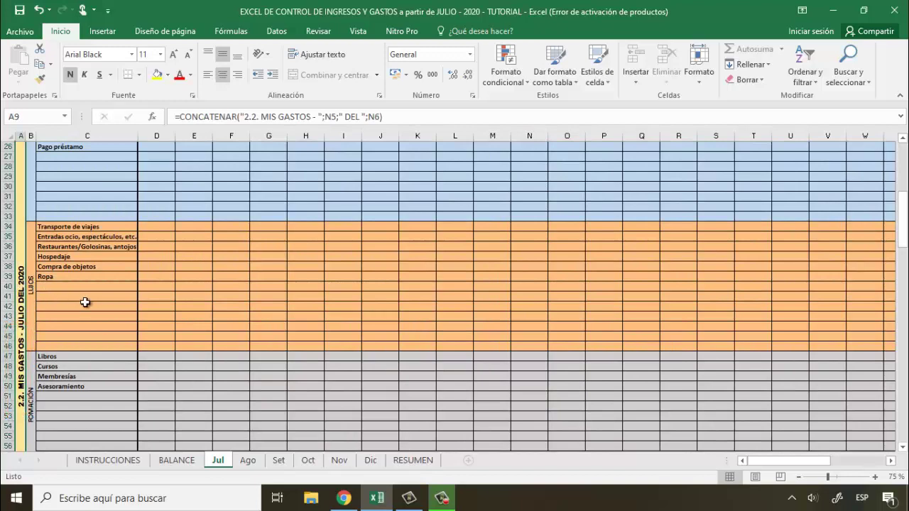
scroll(84, 303, up, 4)
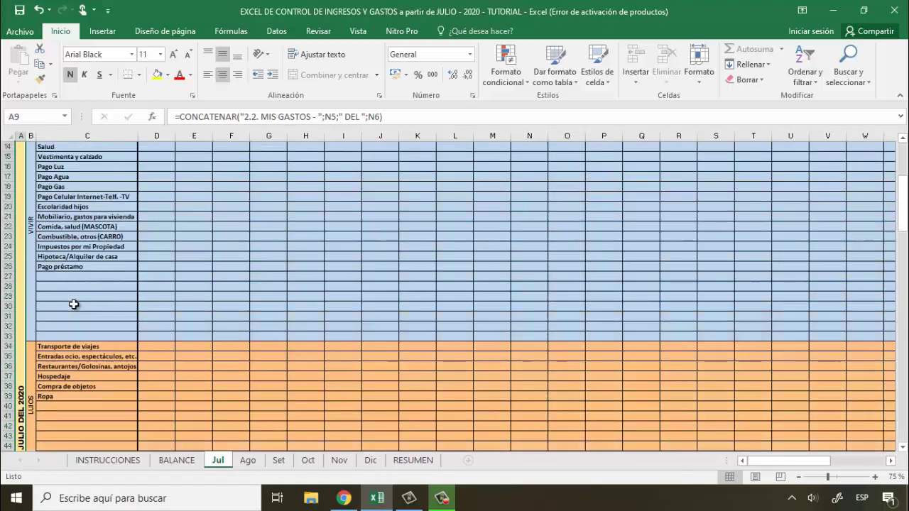
click(32, 264)
scroll(32, 376, down, 7)
click(31, 375)
scroll(31, 376, down, 5)
click(32, 319)
click(31, 375)
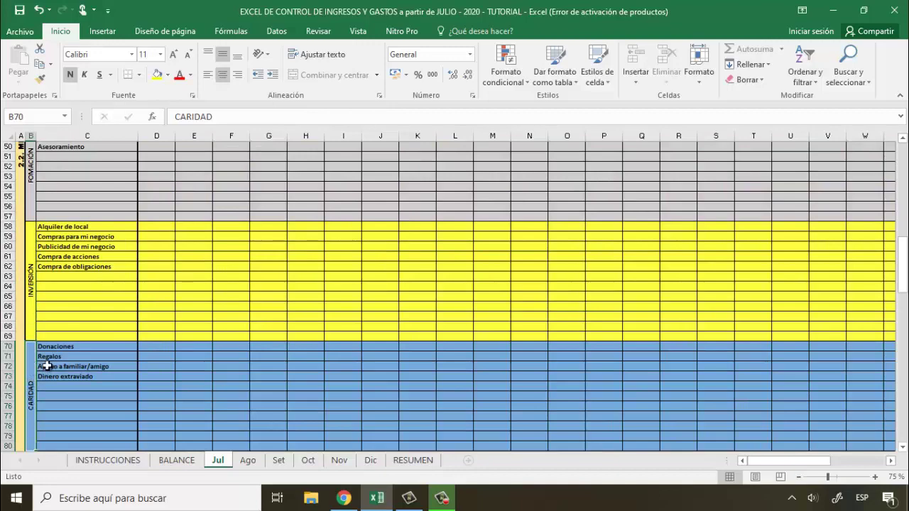
Review the expense descriptions in column C, from the VIVIR items in C11:C33 to CARIDAD and the blank LUJOS rows.
scroll(55, 363, up, 15)
drag(116, 208, 111, 432)
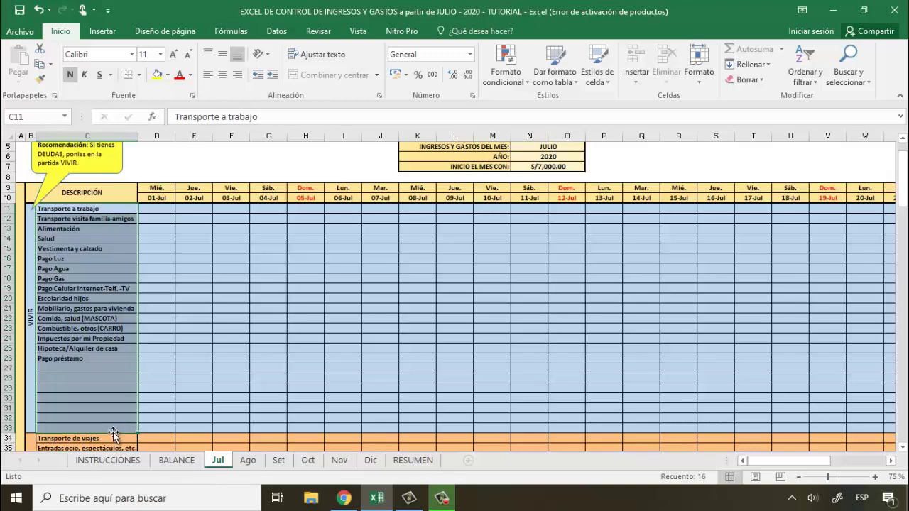
scroll(114, 426, down, 14)
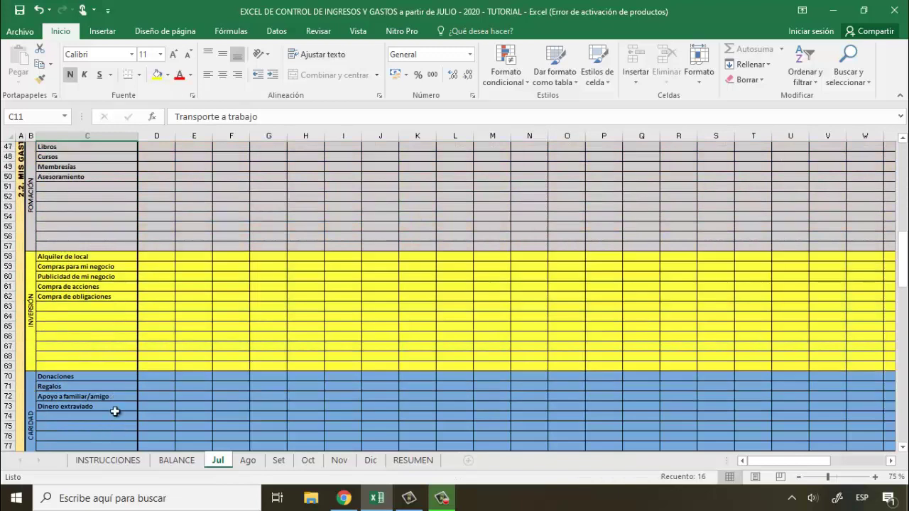
click(88, 391)
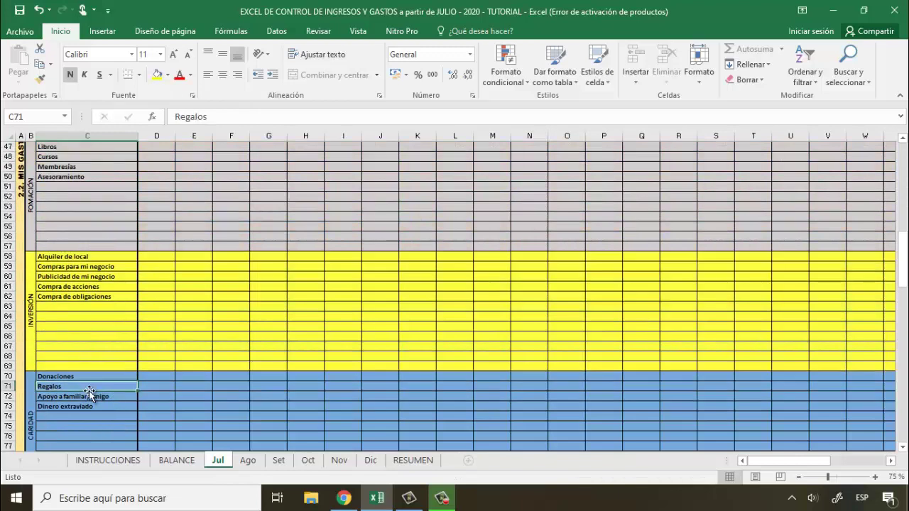
click(31, 406)
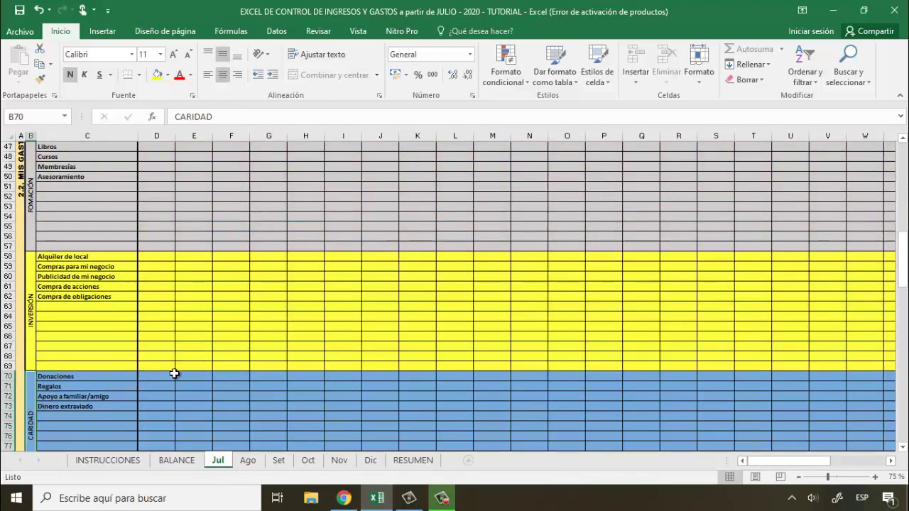
scroll(170, 375, up, 5)
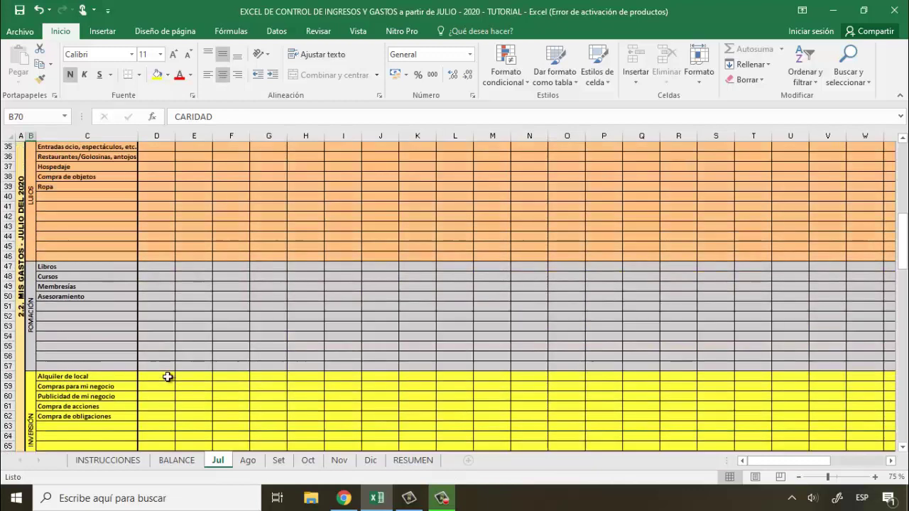
click(81, 227)
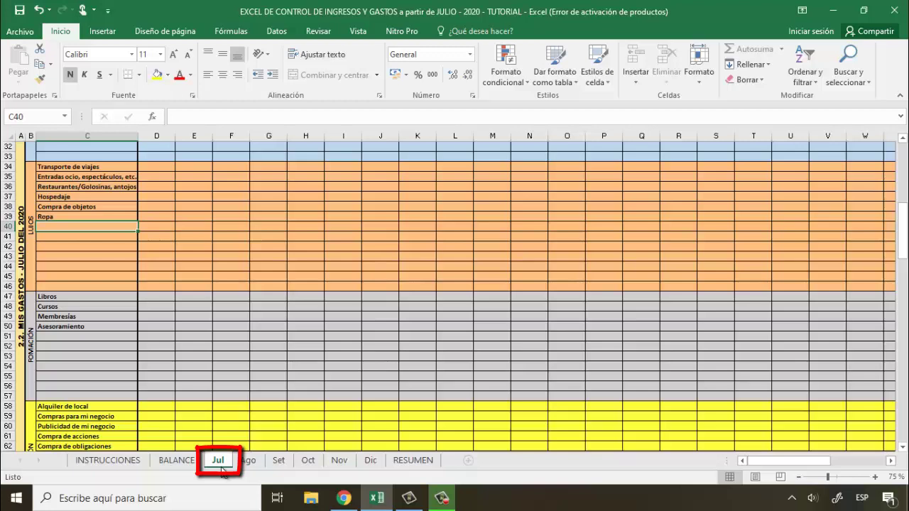
Compare the VIVIR descriptions ending with "Pago préstamo" across the Jul, Ago and Set sheets, ending back on Jul.
scroll(184, 436, up, 5)
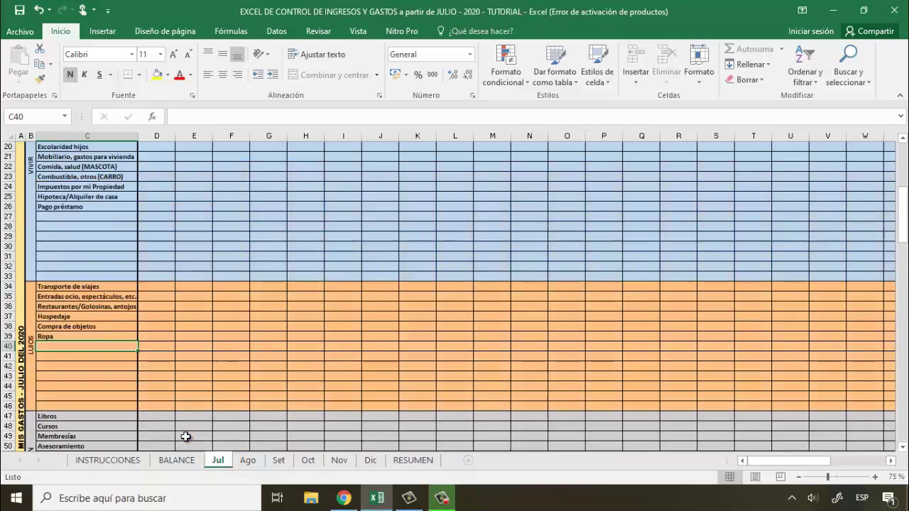
scroll(184, 435, up, 5)
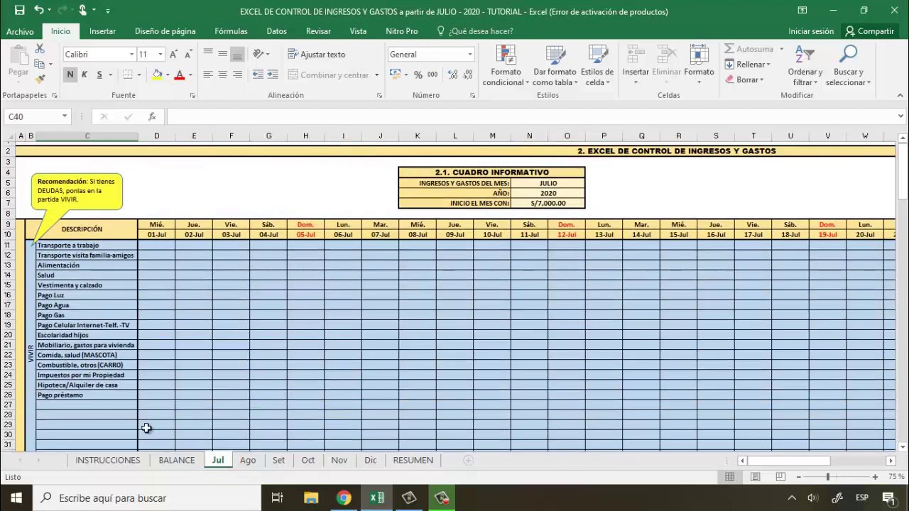
click(98, 397)
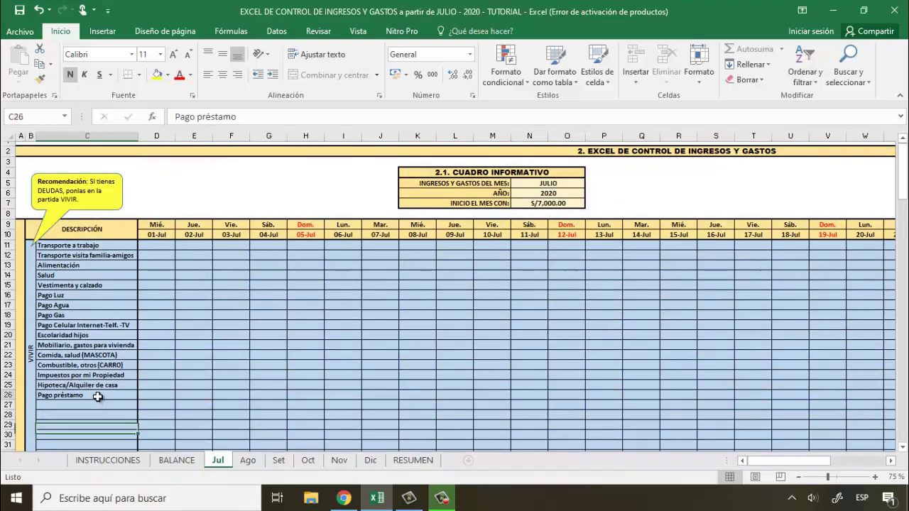
click(244, 463)
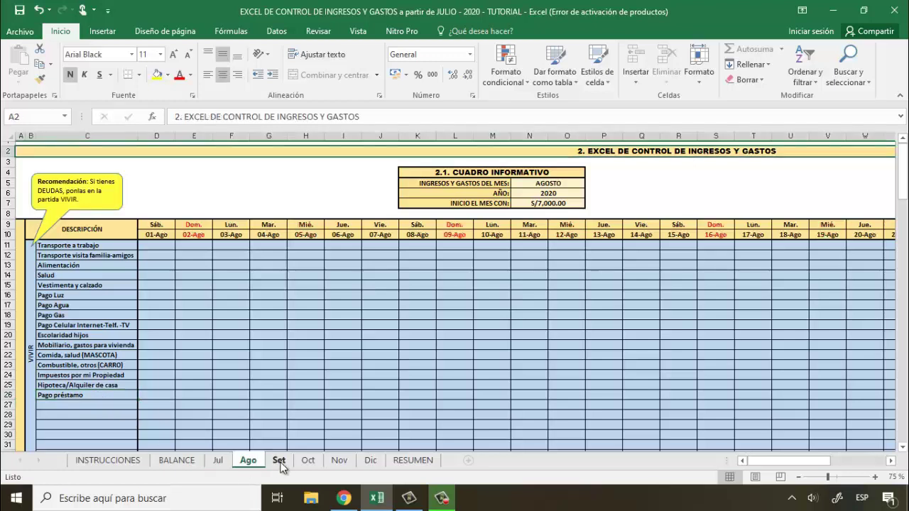
click(284, 462)
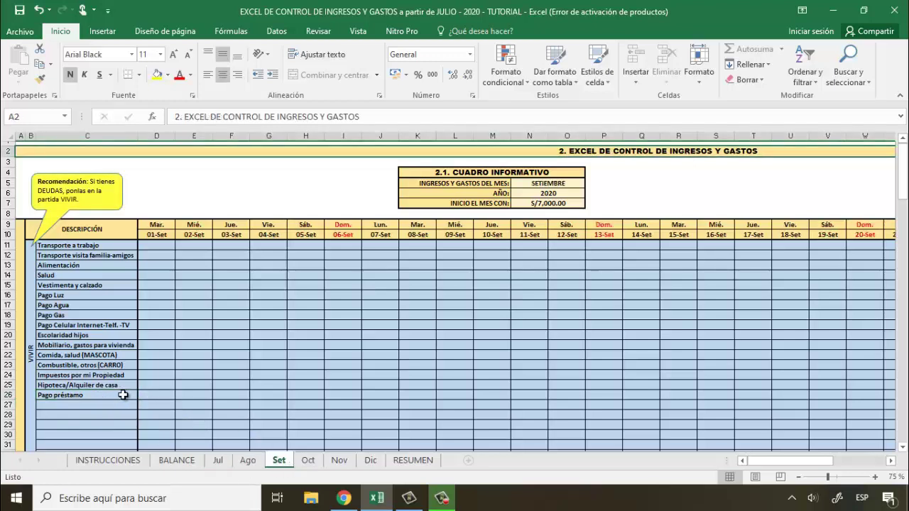
click(218, 462)
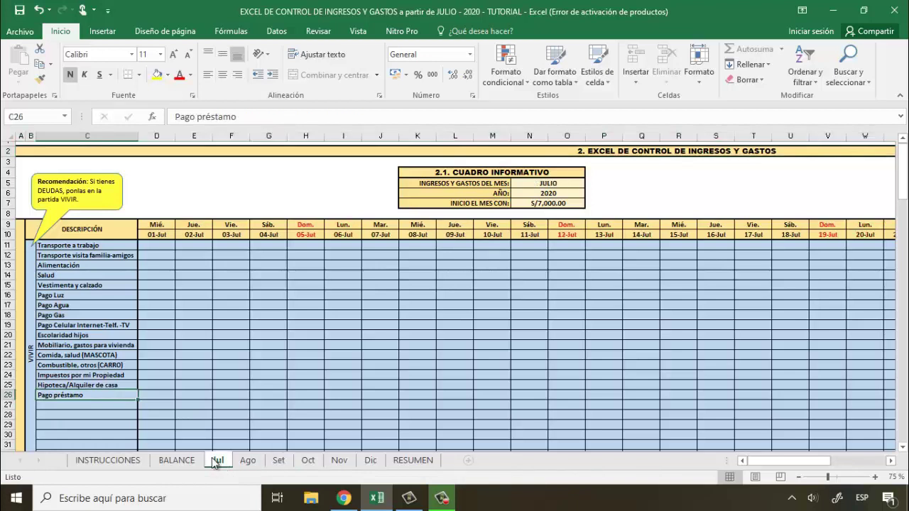
Add the expense description "Academia de fútbol para mi hijo" in cell C27 of the Jul sheet's VIVIR category.
click(119, 405)
text(Academia de fútbol para mi hij)
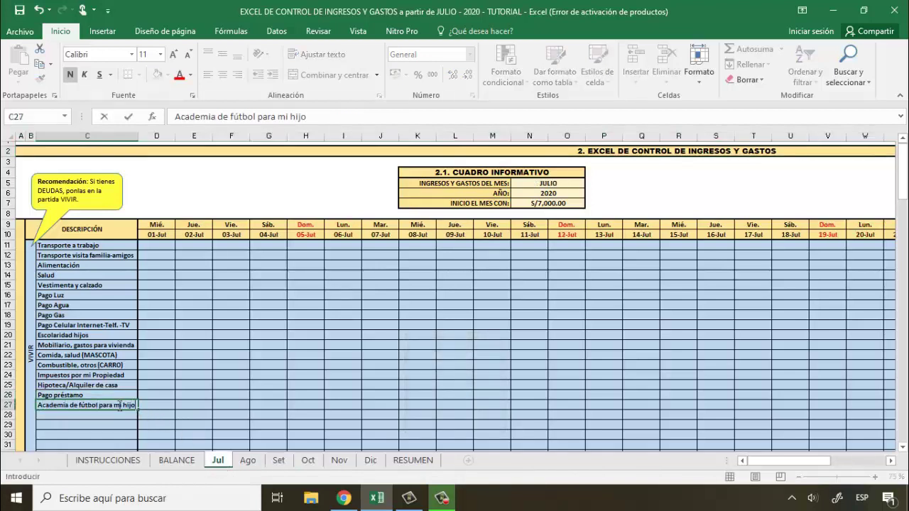
text(o)
key(Return)
Check the Ago, Set and RESUMEN sheets for the newly added football academy description.
click(257, 462)
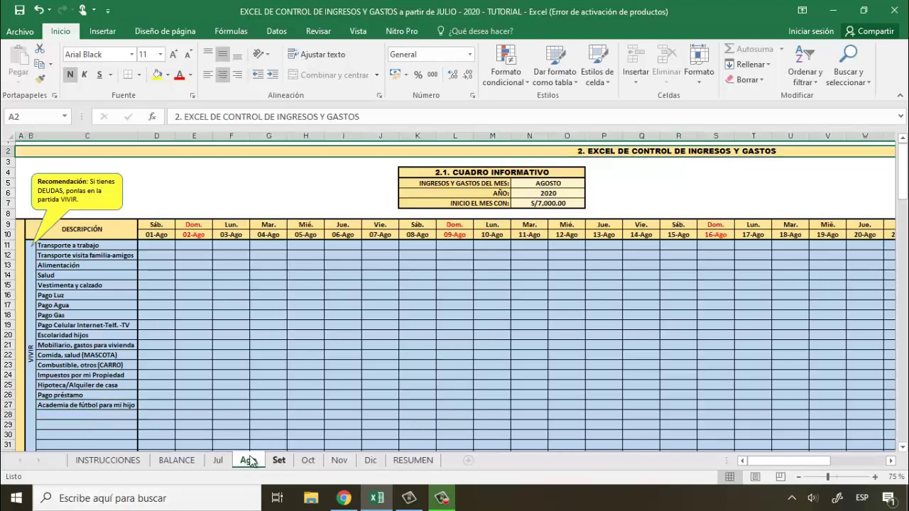
click(277, 463)
click(430, 461)
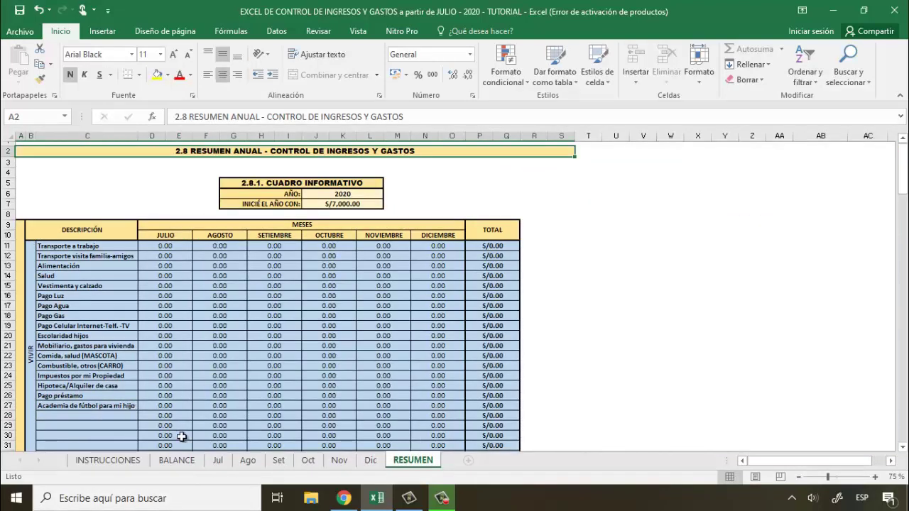
Examine a daily column of the Jul sheet's expense table, from the dates down to the daily totals in row 81.
click(218, 462)
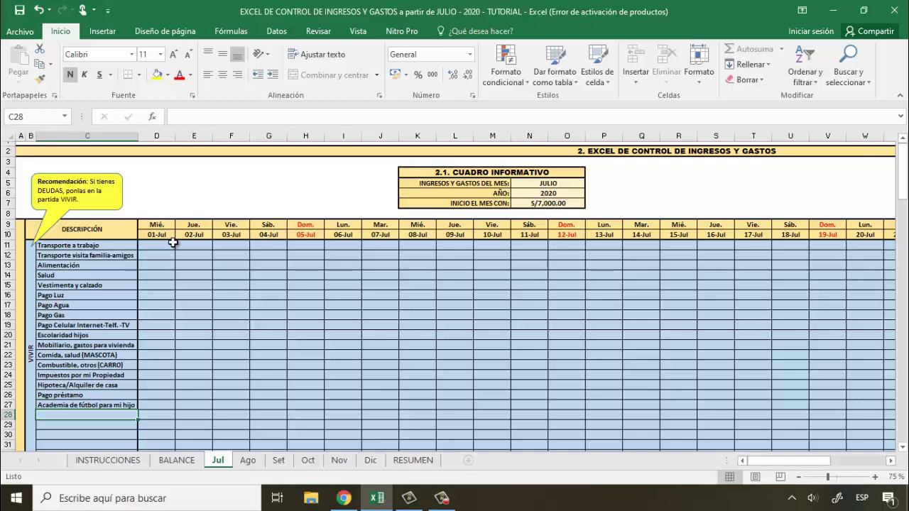
click(349, 135)
scroll(356, 252, down, 16)
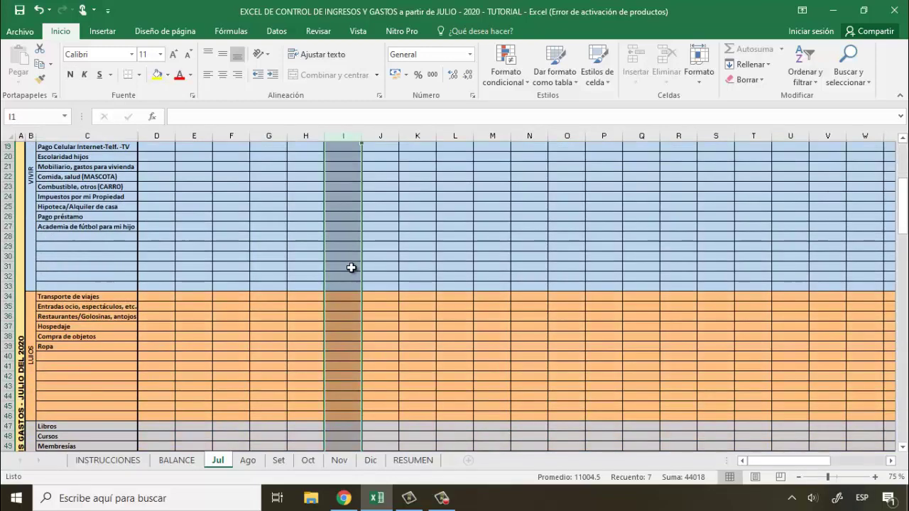
scroll(351, 268, down, 5)
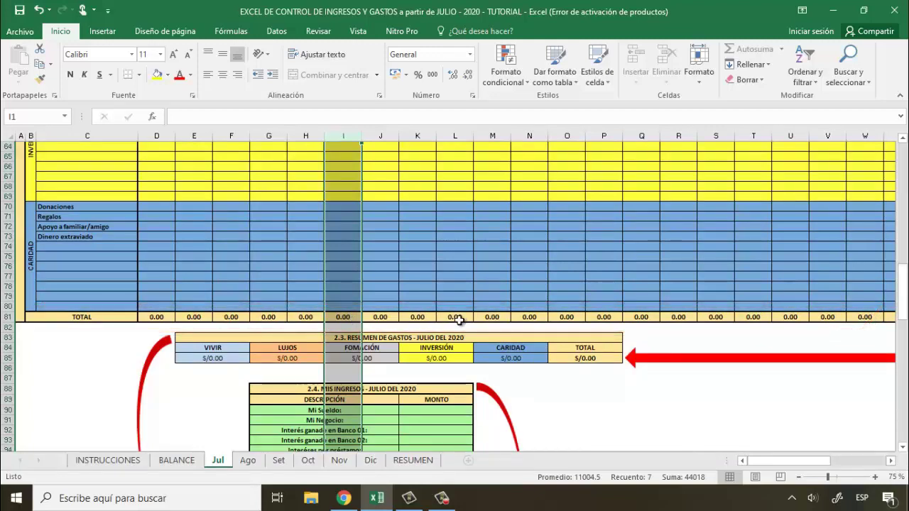
drag(903, 291, 903, 150)
Follow the Alimentación row on the Jul sheet across to its TOTAL column, and inspect the month's grand total in AI81.
click(4, 265)
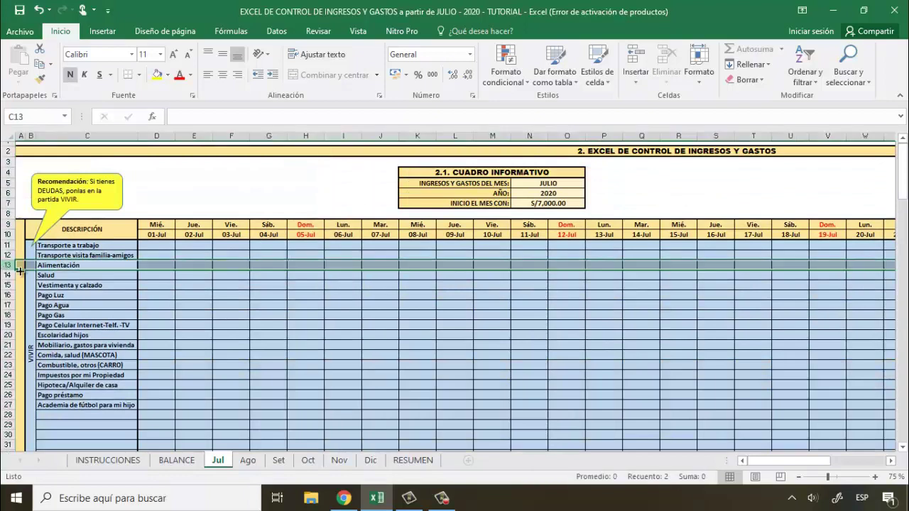
drag(788, 462, 852, 461)
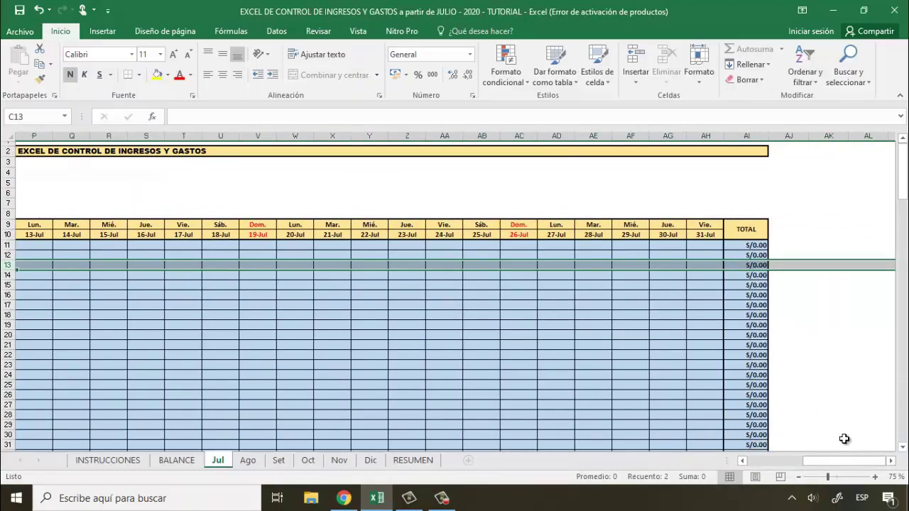
scroll(832, 439, down, 5)
scroll(832, 440, down, 16)
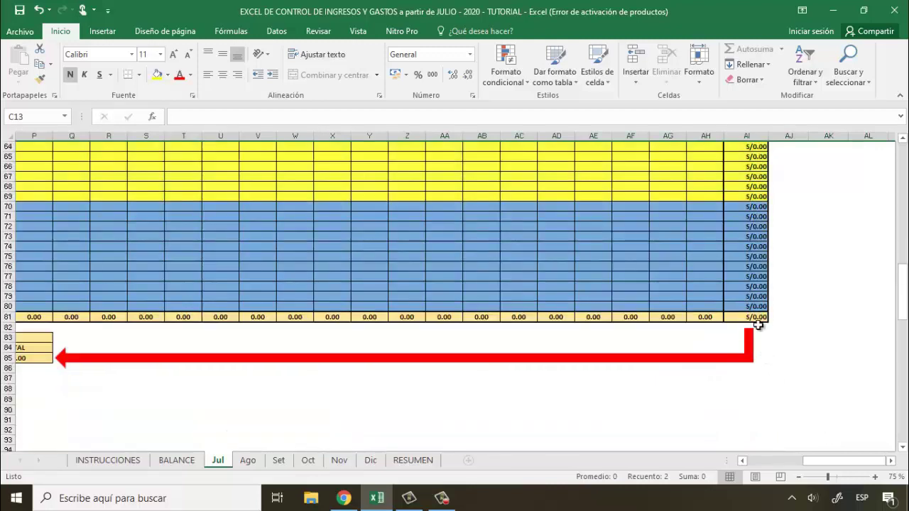
click(754, 318)
drag(842, 460, 784, 460)
scroll(172, 277, up, 20)
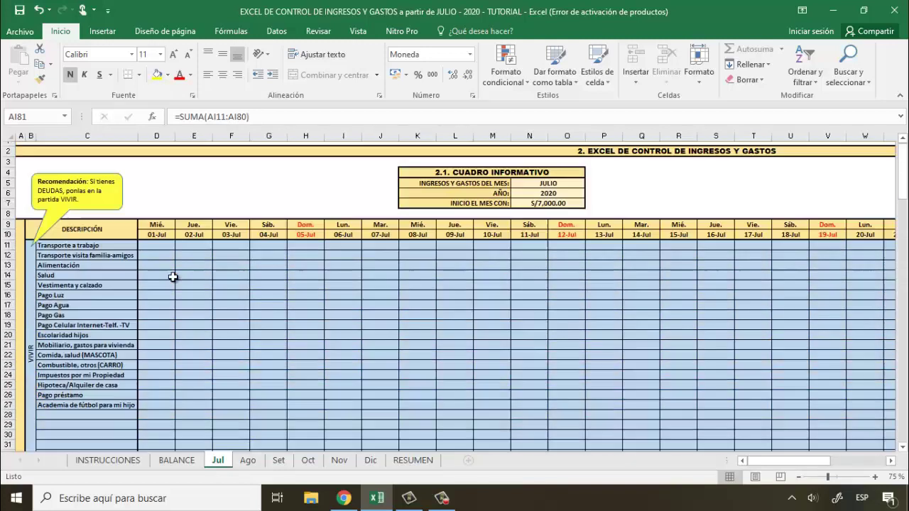
Compare the Jul sheet's category expense table with the 2.3 RESUMEN DE GASTOS and 2.4 MIS INGRESOS tables below it.
click(32, 291)
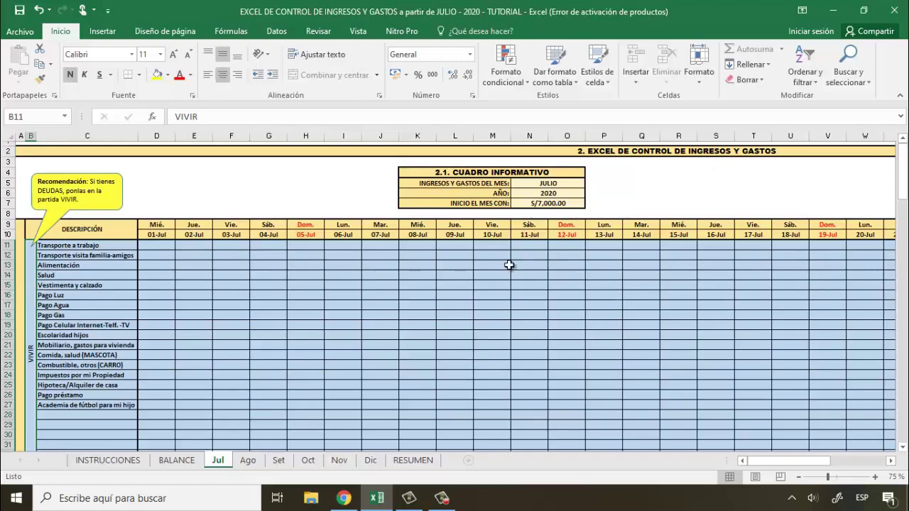
drag(901, 184, 901, 334)
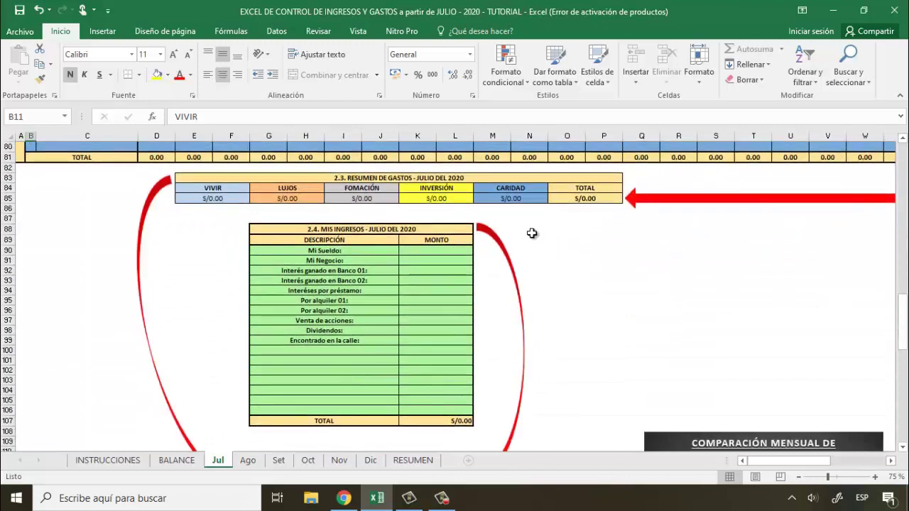
click(468, 177)
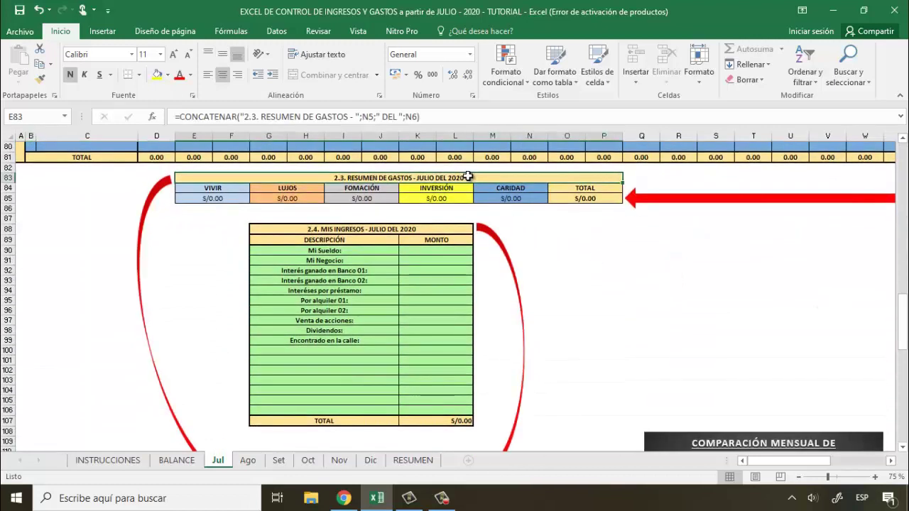
click(442, 229)
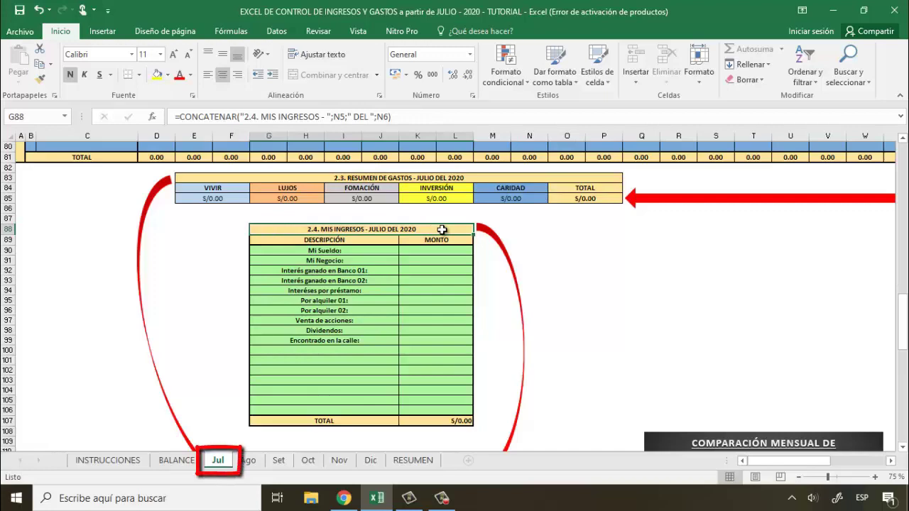
scroll(419, 241, up, 5)
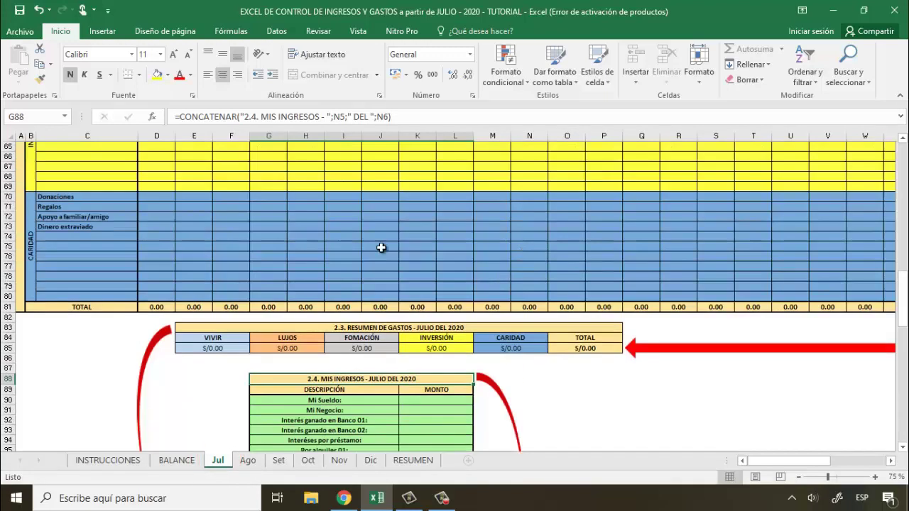
scroll(130, 205, up, 7)
click(23, 197)
scroll(199, 273, up, 1)
scroll(199, 272, down, 10)
click(450, 321)
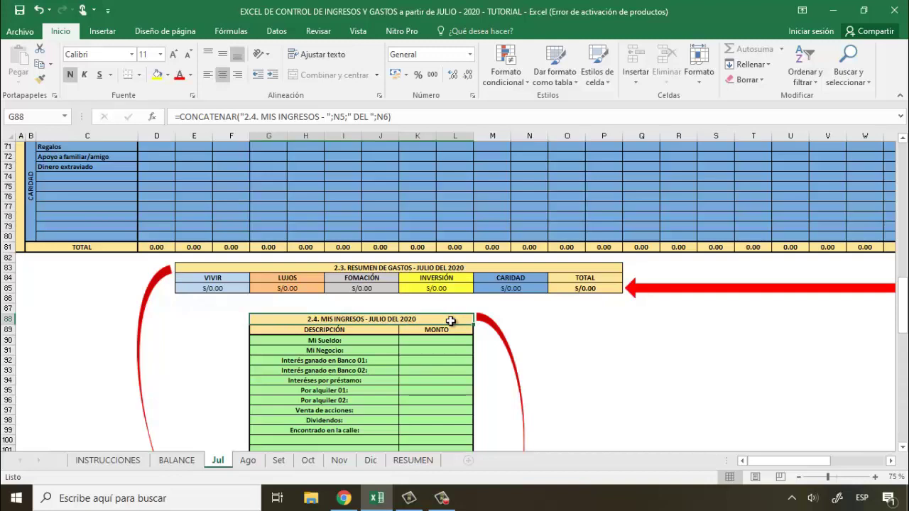
Examine the total income, total expense and difference cells in the 2.5 BALANCE MENSUAL table of the Jul sheet.
scroll(450, 321, down, 9)
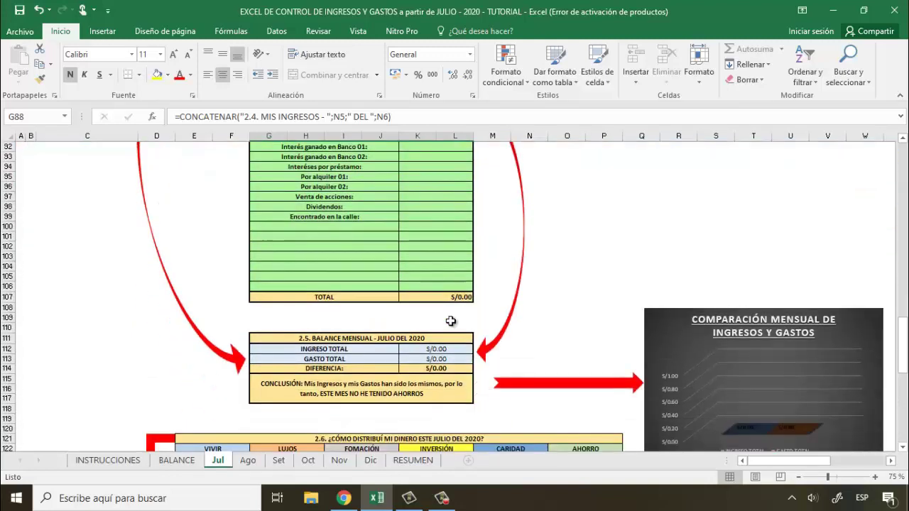
click(455, 280)
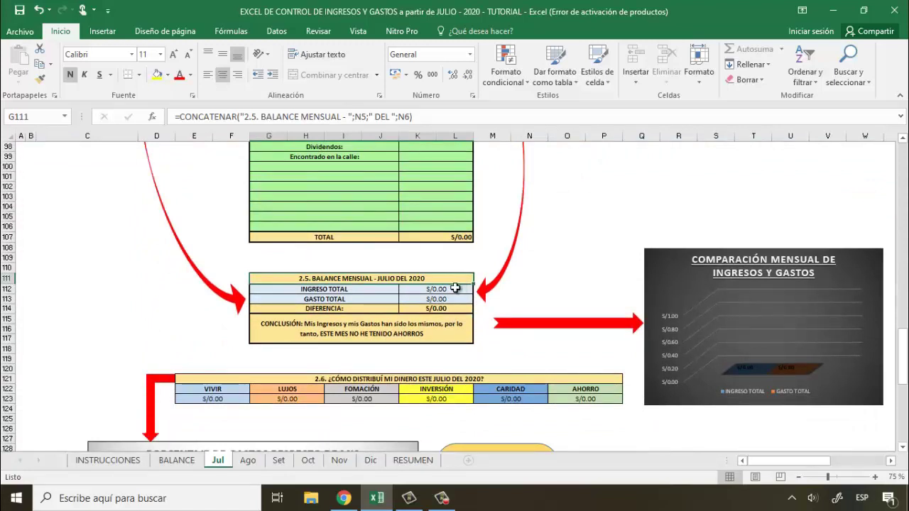
click(455, 288)
click(456, 299)
click(462, 309)
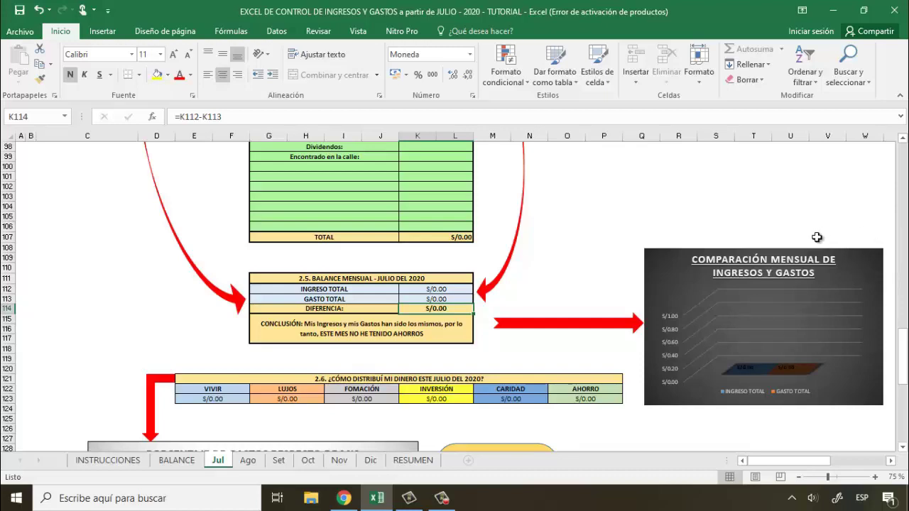
Review the 2.6 money distribution table with its AHORRO column, and the expense percentage chart beneath it.
scroll(665, 272, down, 3)
click(531, 287)
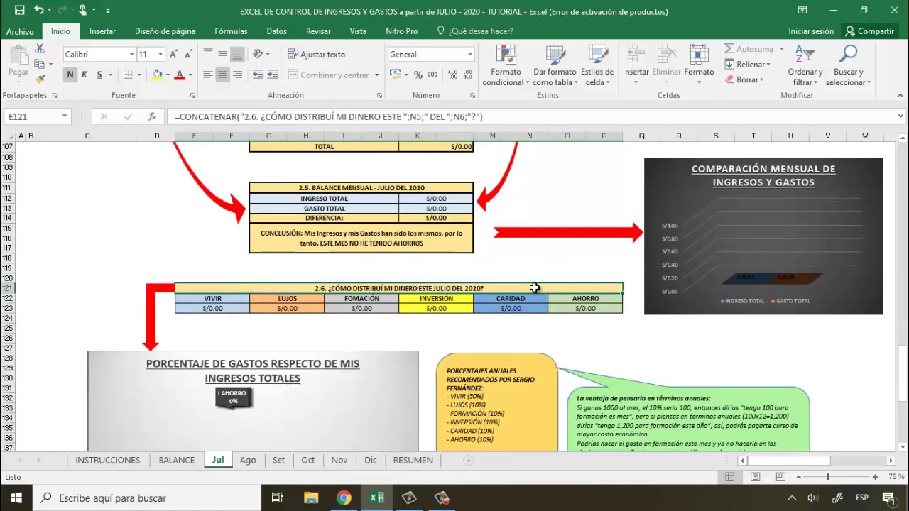
drag(615, 299, 614, 308)
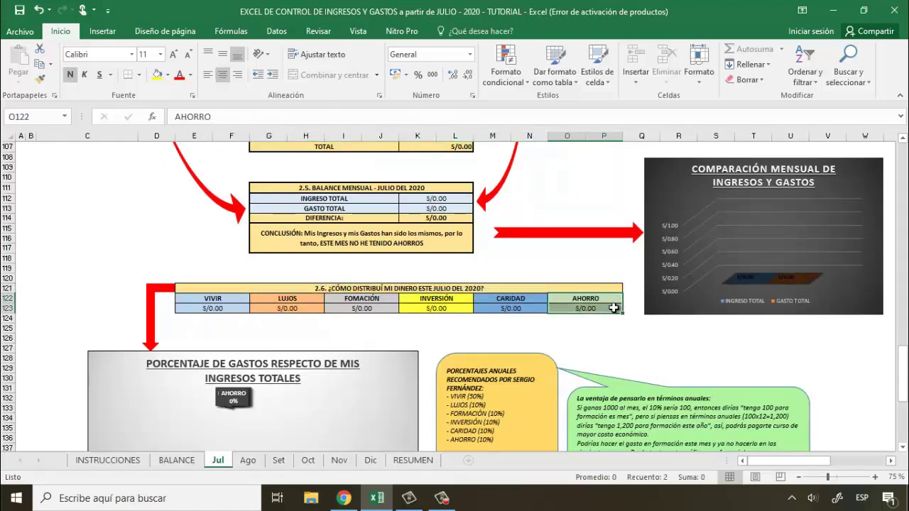
scroll(486, 306, down, 5)
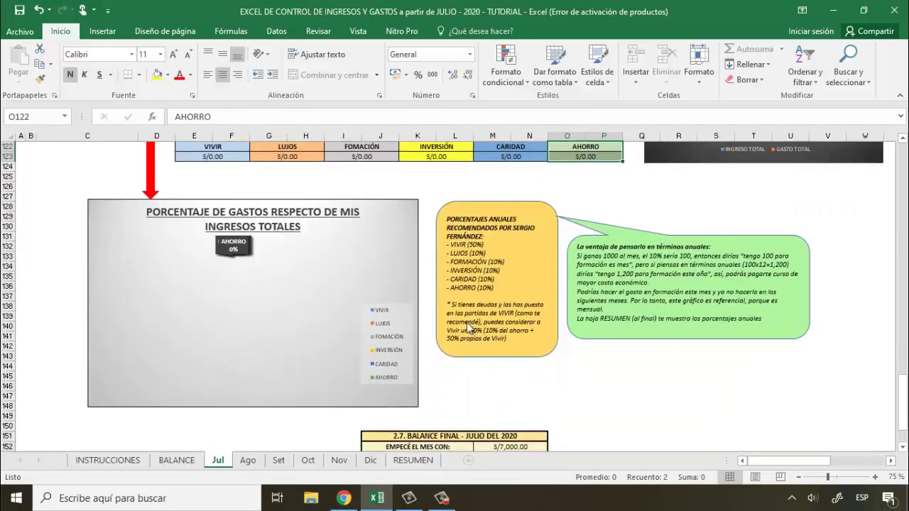
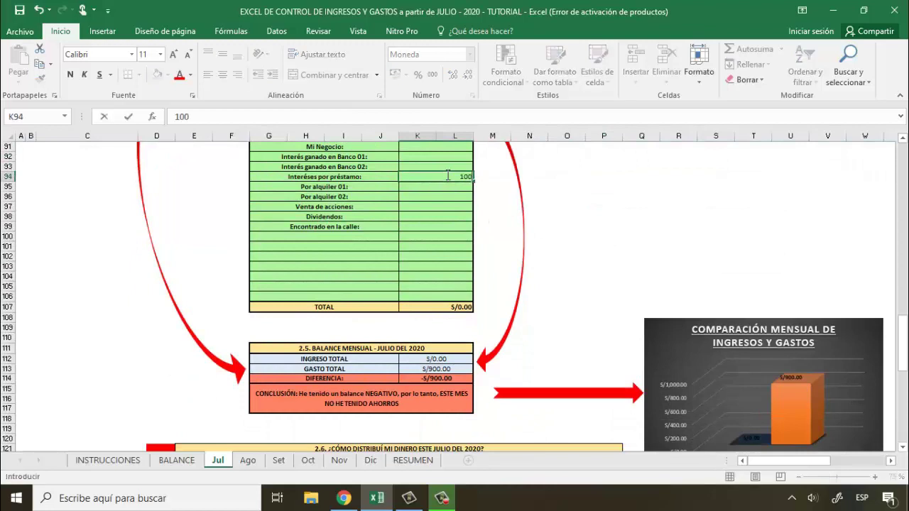
Enter 1000 as July's "Interéses por préstamo" income in K94 and check the monthly balance, distribution table and percentage chart.
key(Return)
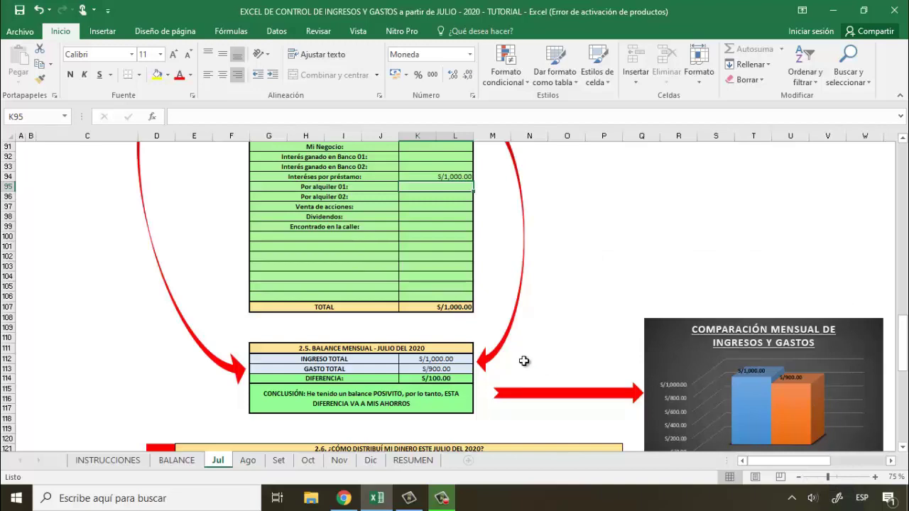
scroll(523, 361, down, 6)
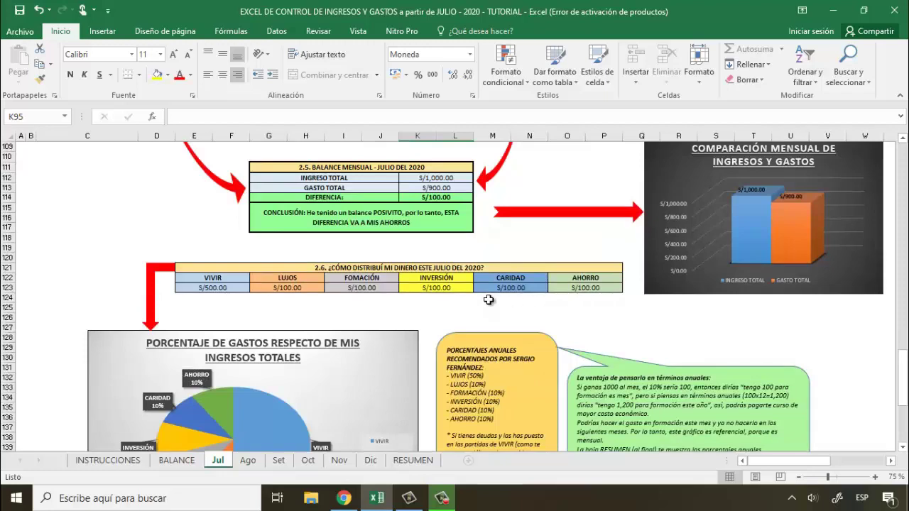
scroll(434, 371, down, 4)
scroll(365, 376, down, 2)
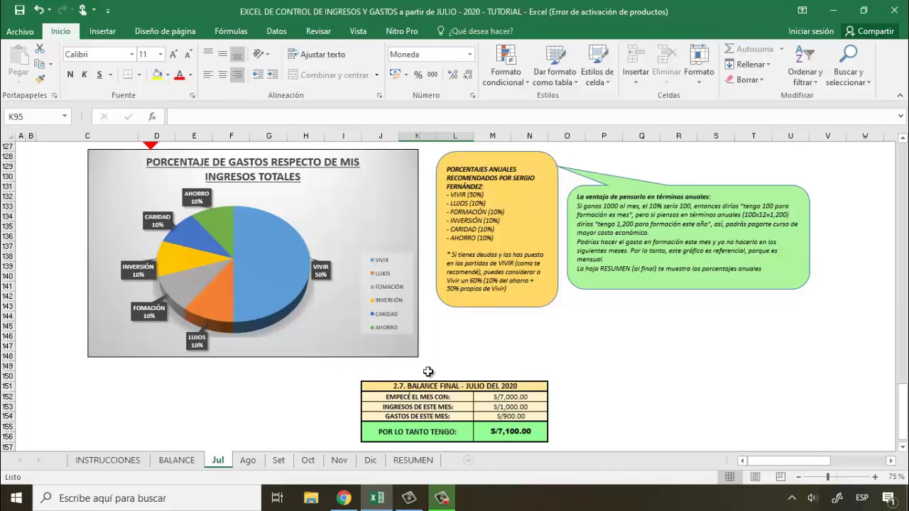
Compare the 2.7 BALANCE FINAL result in M155 of the Jul sheet with the starting amount in N7 of the Ago sheet.
click(542, 386)
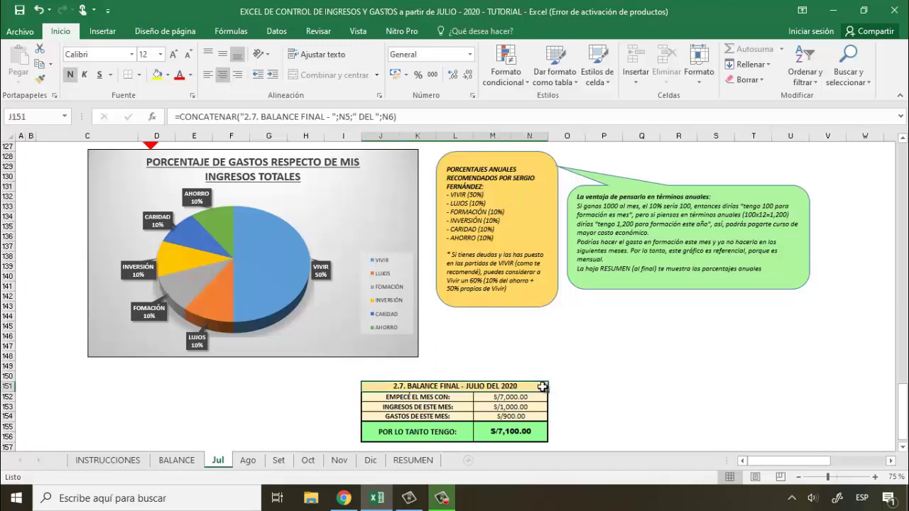
click(541, 438)
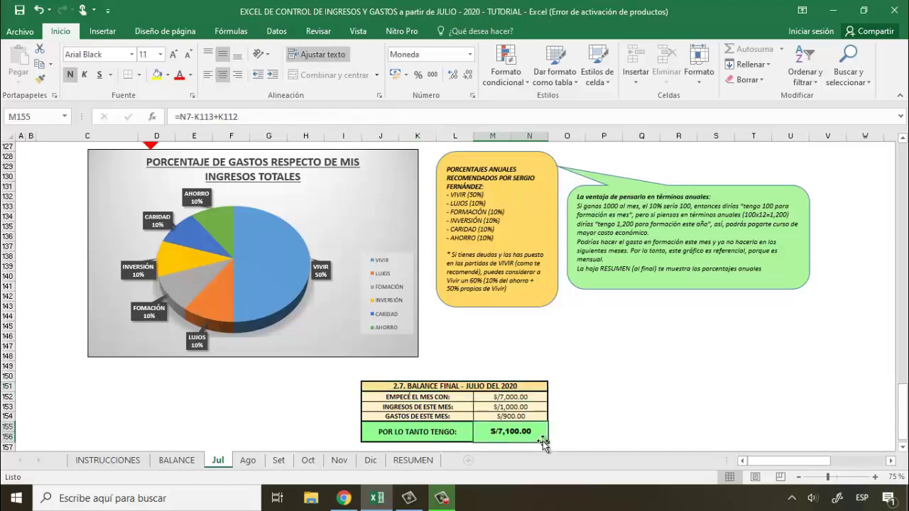
click(247, 460)
click(578, 203)
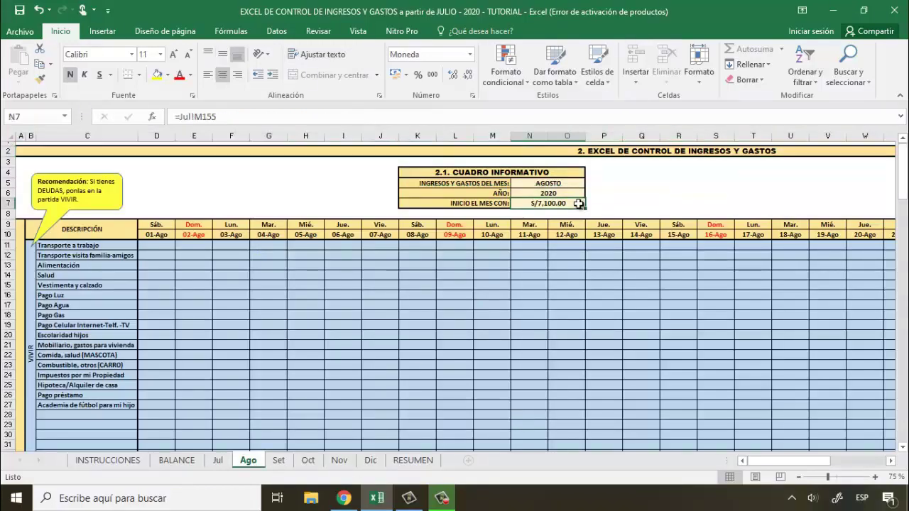
Enter an expense of 100 for "Academia de fútbol para mi hijo" on 01-Jul in cell D27 of the Jul sheet.
click(224, 465)
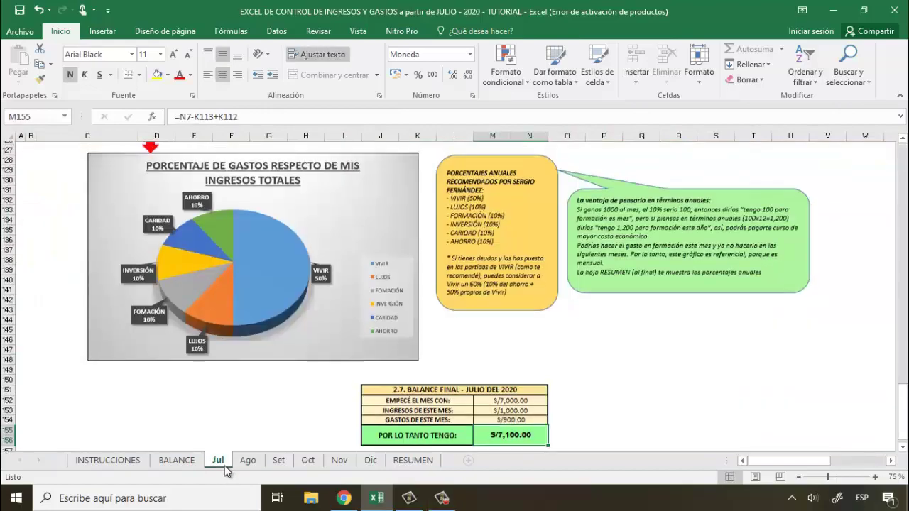
scroll(224, 454, up, 20)
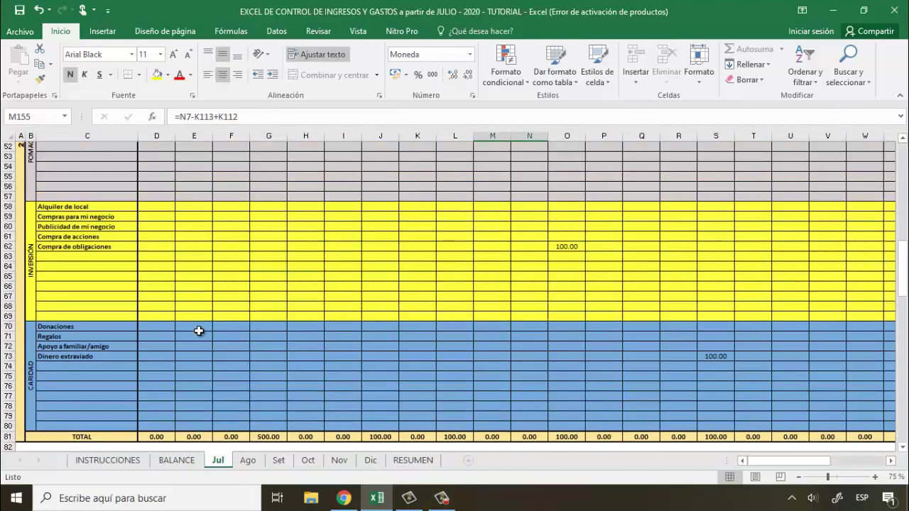
scroll(199, 331, up, 17)
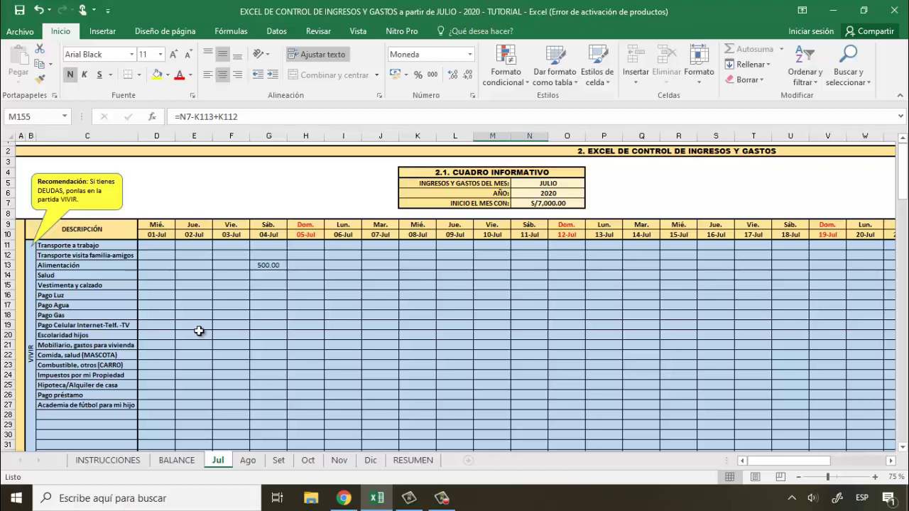
click(167, 407)
text(100)
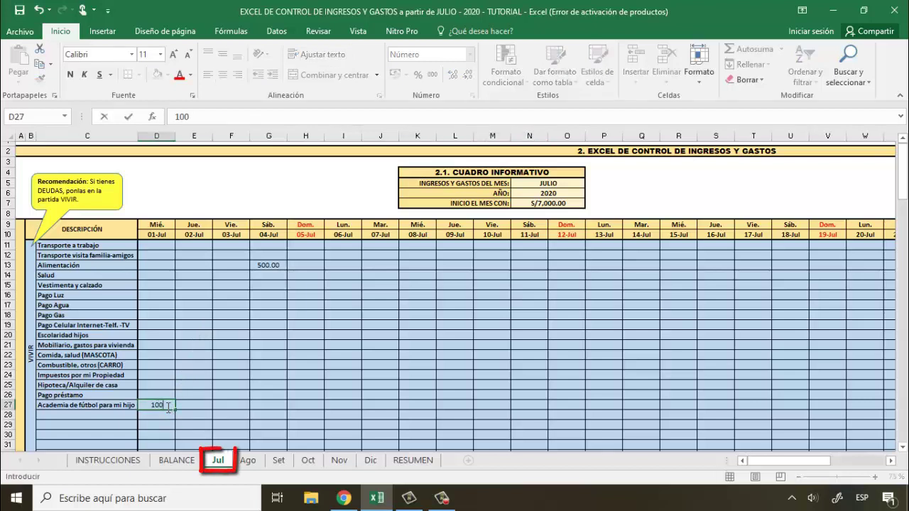
key(Return)
Enter 100 for the football academy on 01-Ago in cell D27 of the Ago sheet, and check its row on RESUMEN.
click(246, 461)
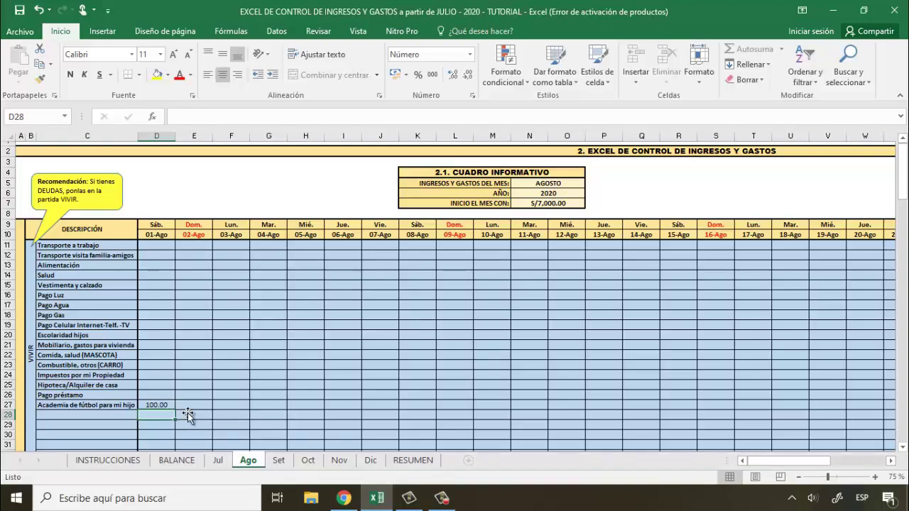
click(413, 463)
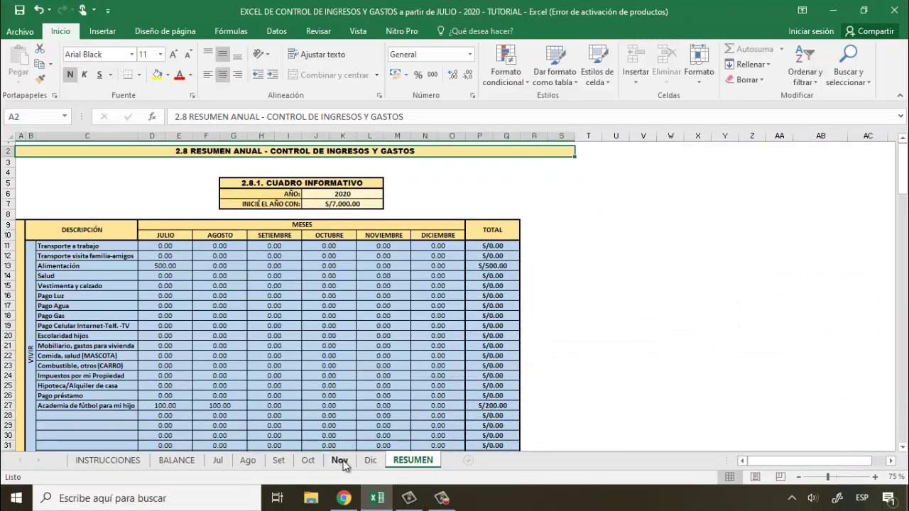
Replace the football academy description in cell C27 of the Nov sheet with "Dentista".
click(340, 461)
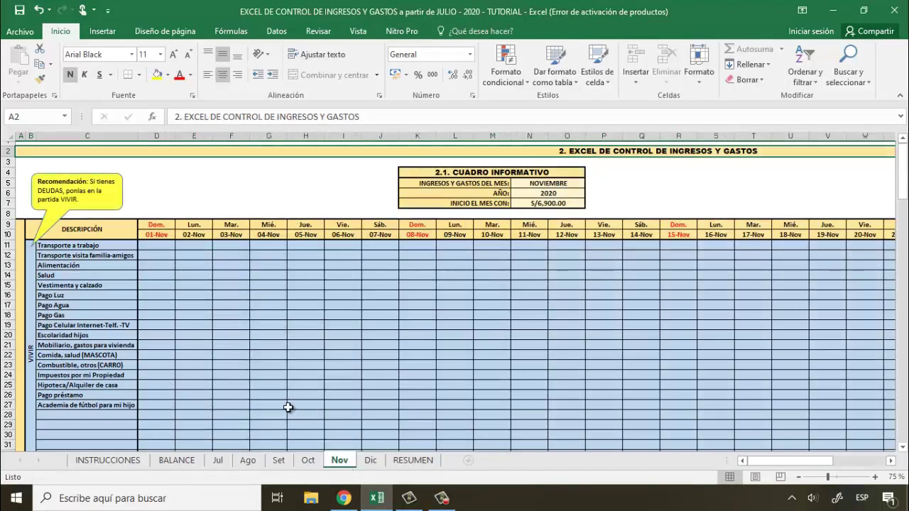
click(132, 405)
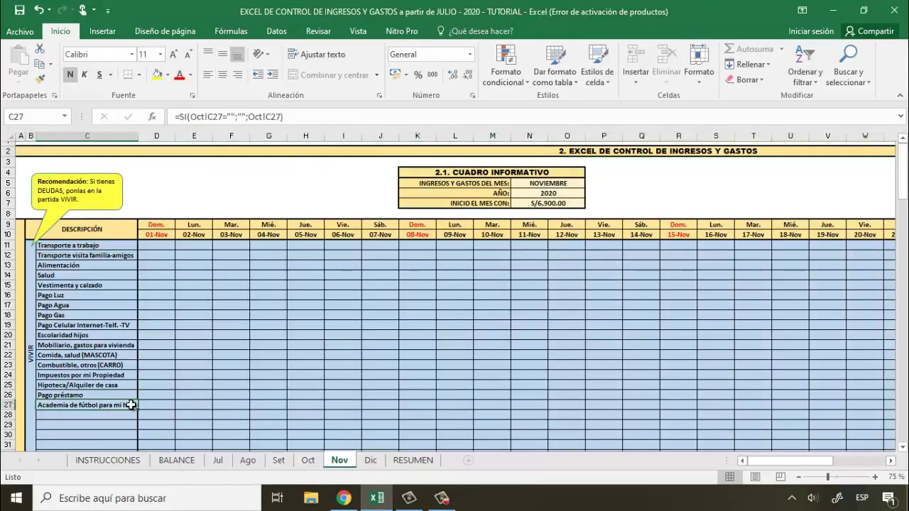
text(Dentista)
key(Return)
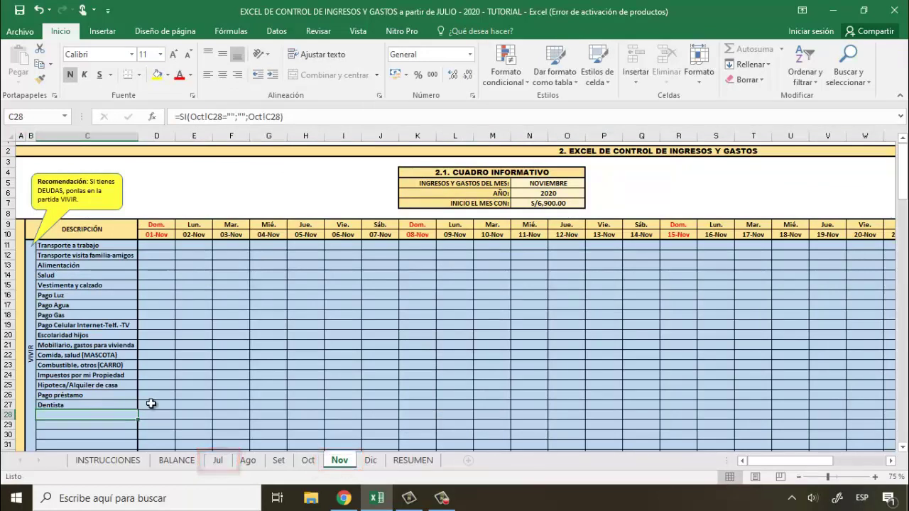
Enter a Dentista expense of 200 in cell J27 of both the Nov and Dic sheets.
click(380, 405)
text(29)
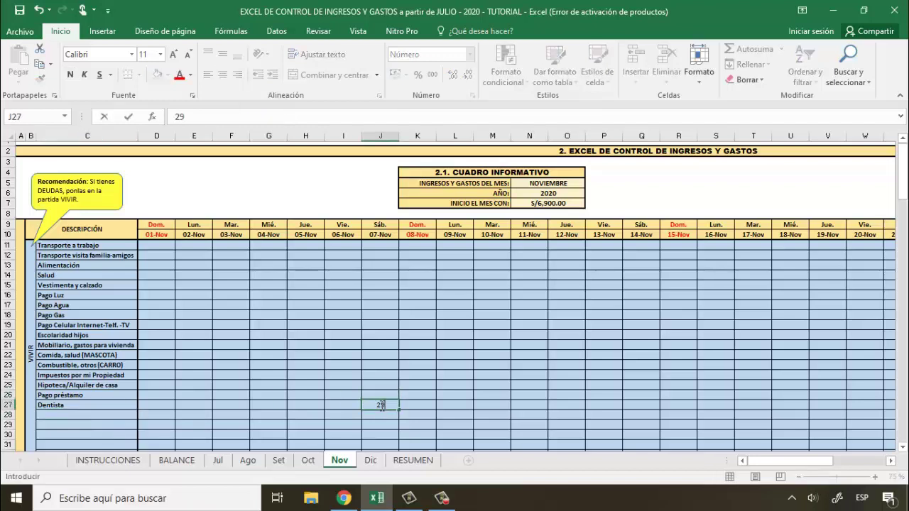
key(Return)
click(370, 461)
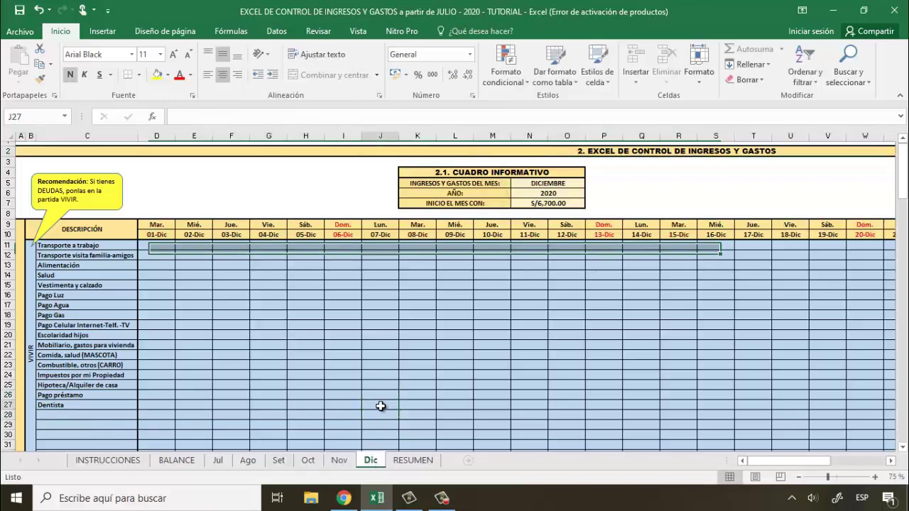
click(381, 405)
text(200)
key(Return)
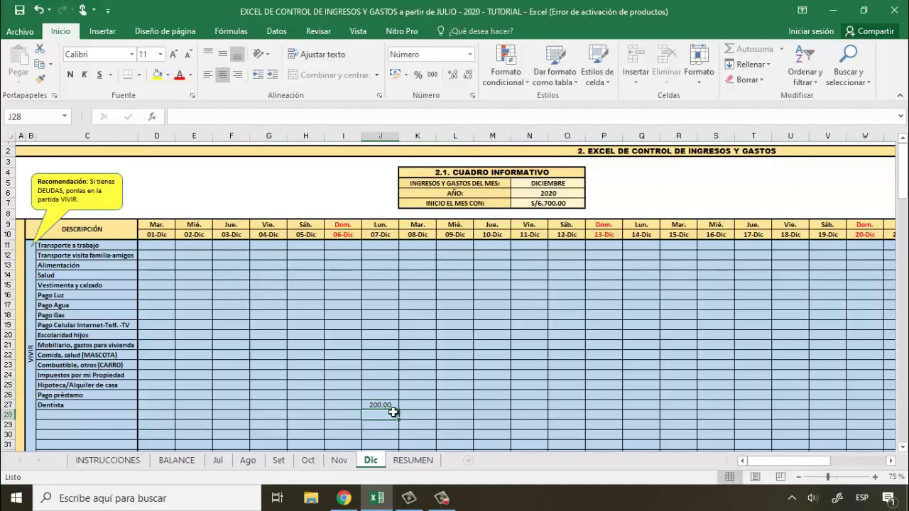
Check the monthly amounts and total in the Dentista row on the RESUMEN sheet.
click(418, 462)
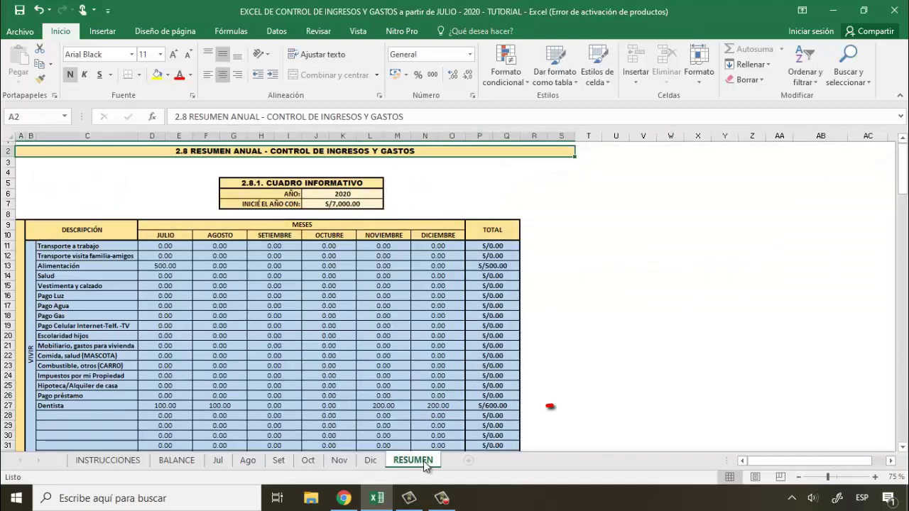
click(39, 407)
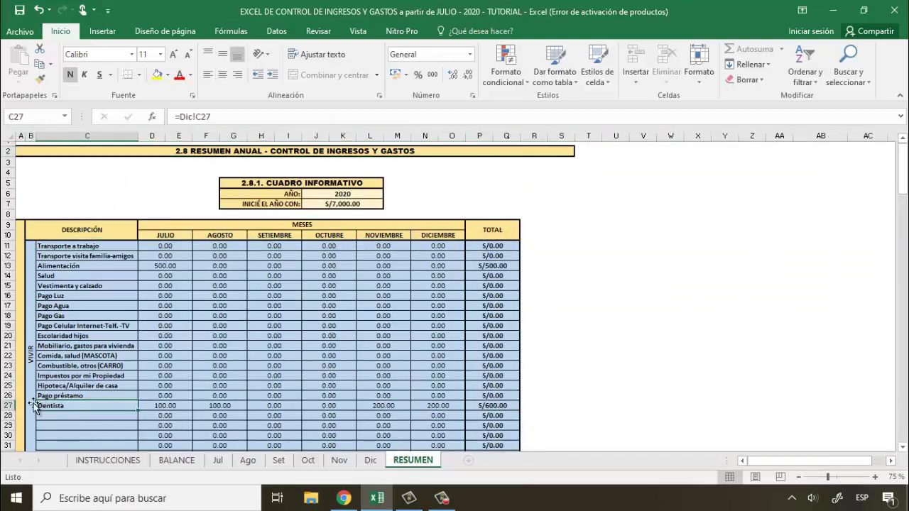
click(9, 405)
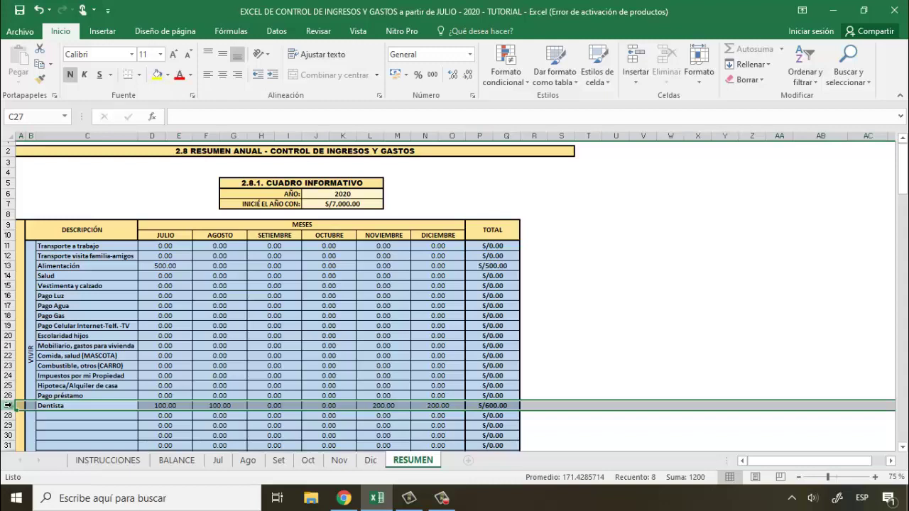
Undo the Dentista amounts on the Dic and Nov sheets and the description change in cell C27 of Nov.
key(ctrl+Page_Up)
key(ctrl+Page_Up)
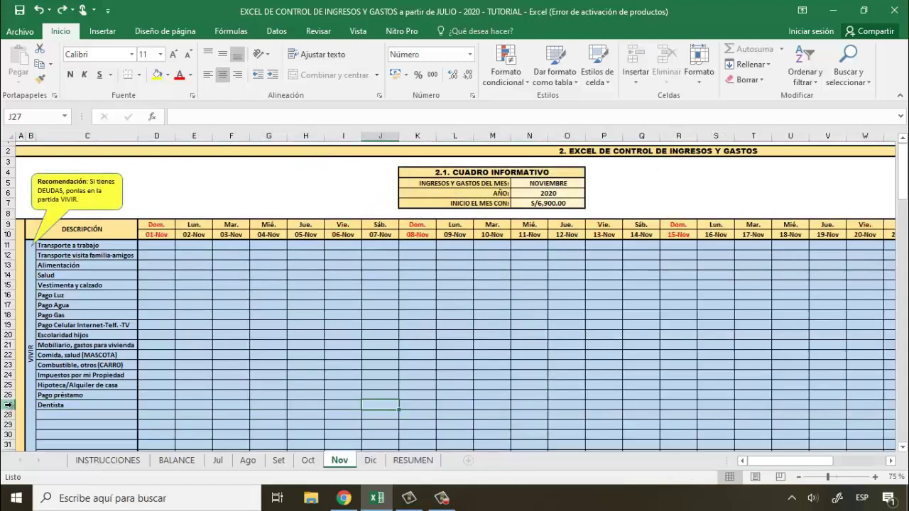
key(ctrl+z)
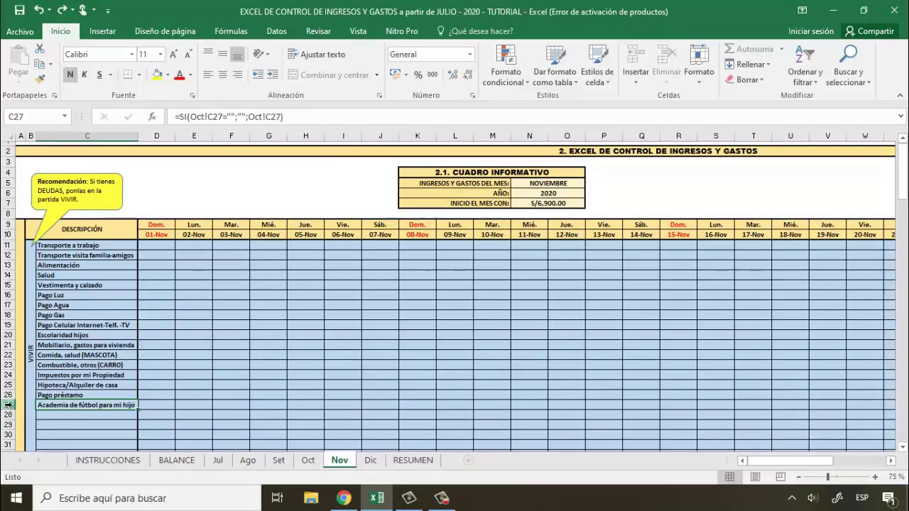
Add "Dentista" as a new expense description in cell C28 of the Jul sheet.
click(218, 460)
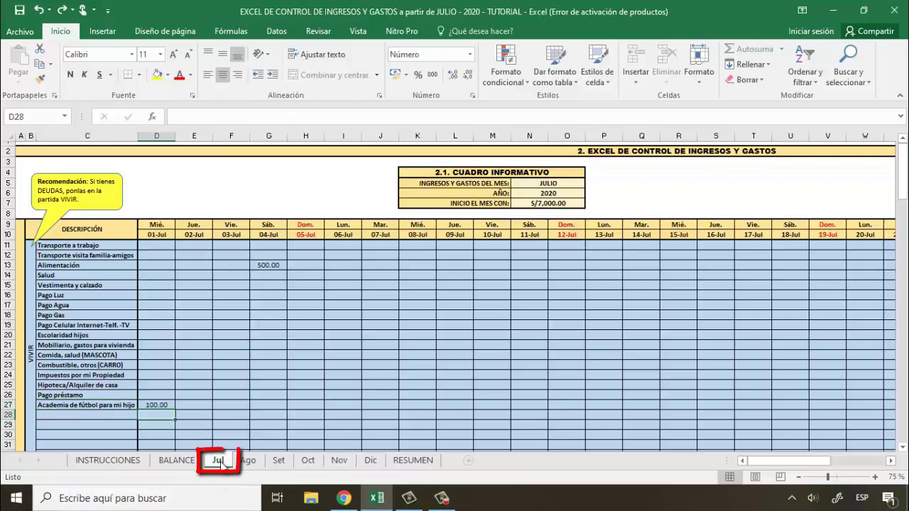
click(129, 416)
text(Dentista)
key(Return)
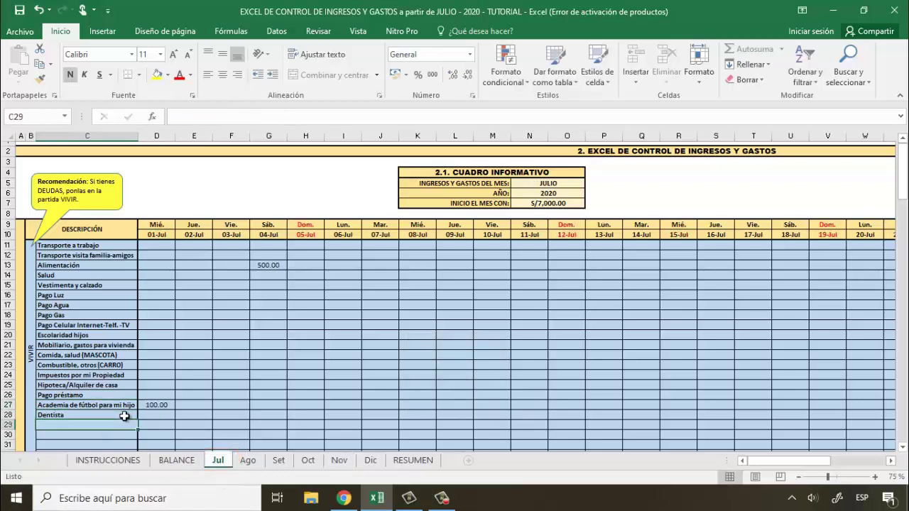
Enter 200 for Dentista in cell J28 of the Nov and Dic sheets, and check its row on RESUMEN.
click(340, 460)
click(387, 414)
text(200)
key(Return)
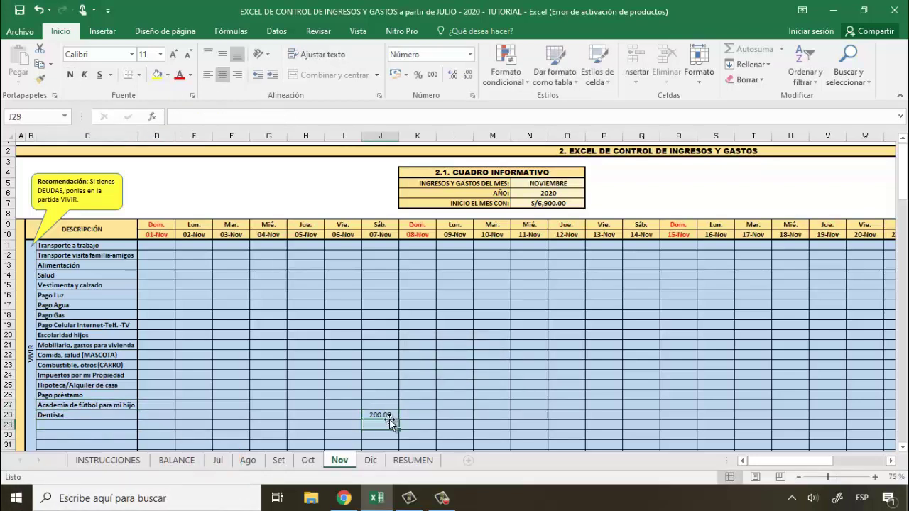
click(370, 460)
click(387, 414)
text(200)
key(Return)
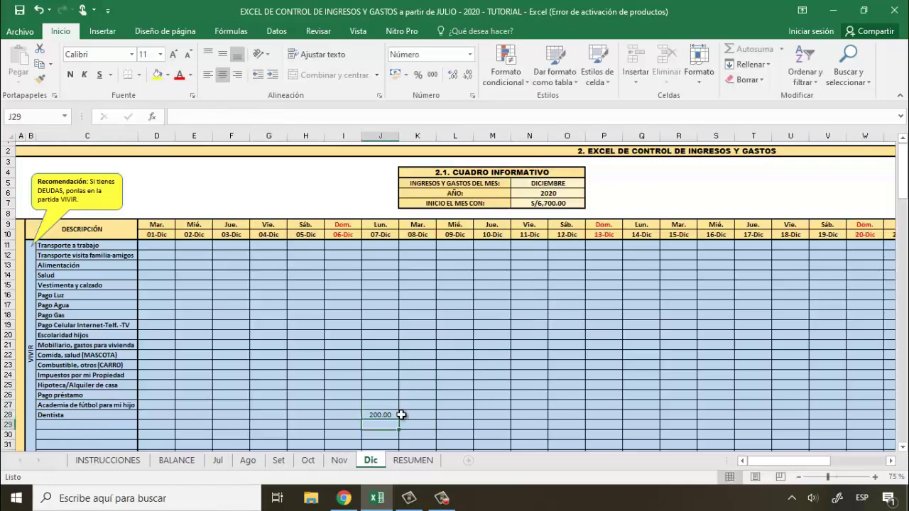
click(415, 462)
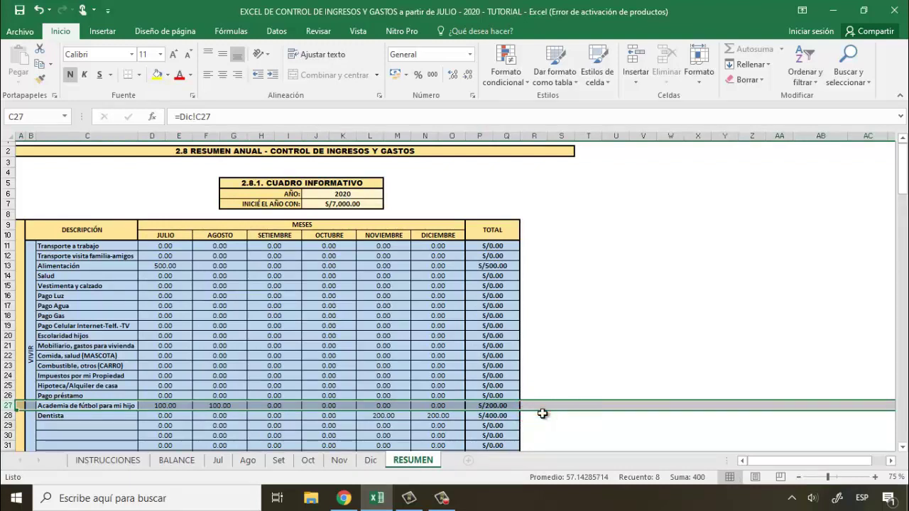
Hide the empty VIVIR rows 29 to 33 on the Jul sheet.
click(219, 465)
scroll(178, 412, down, 5)
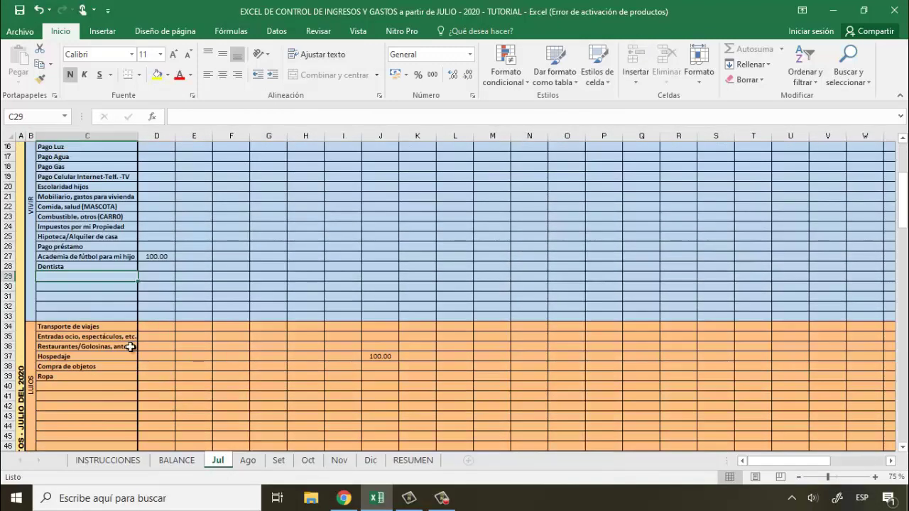
drag(11, 276, 12, 312)
right_click(13, 312)
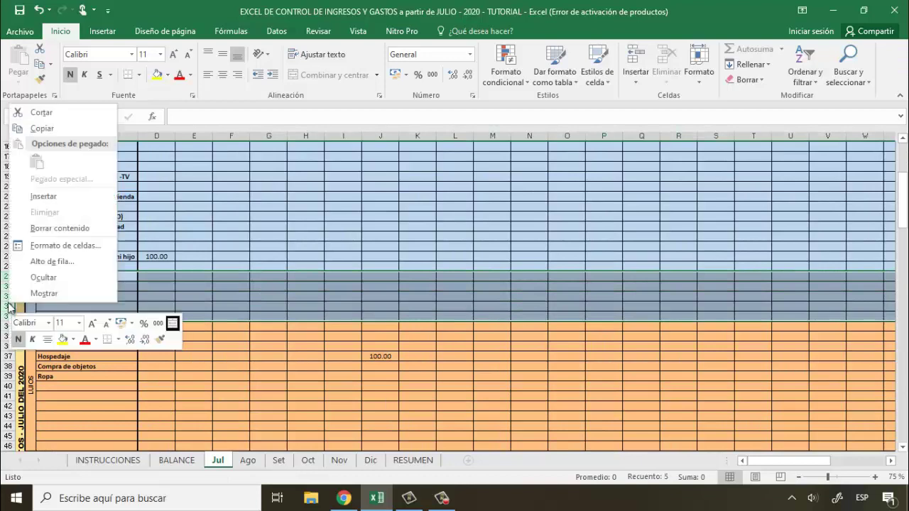
click(81, 278)
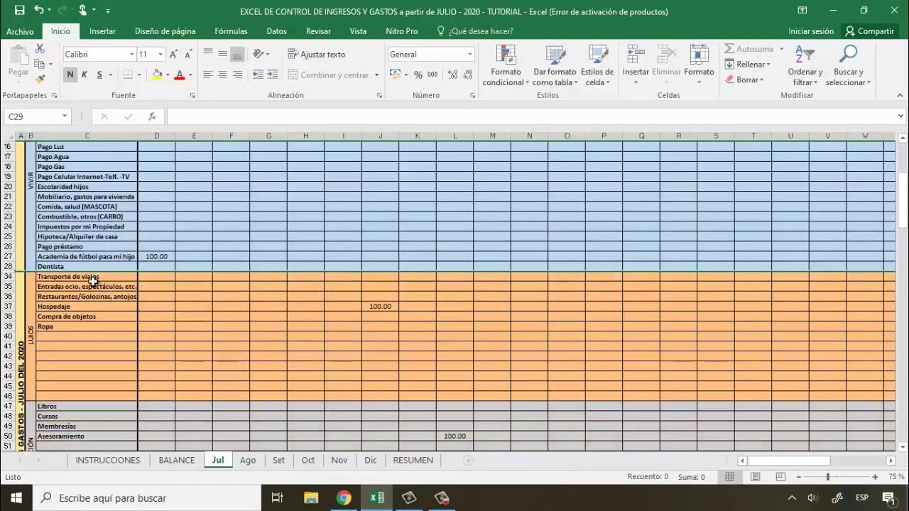
Unhide rows 29 to 33 between the Dentista and Transporte de viajes rows on the Jul sheet.
mouse_move(9, 268)
mouse_down()
mouse_move(10, 297)
mouse_move(11, 285)
mouse_up()
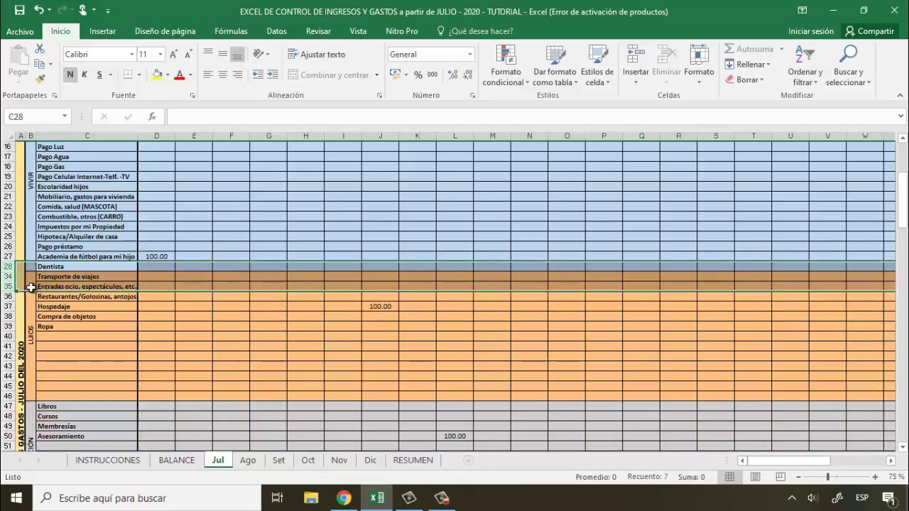
right_click(5, 282)
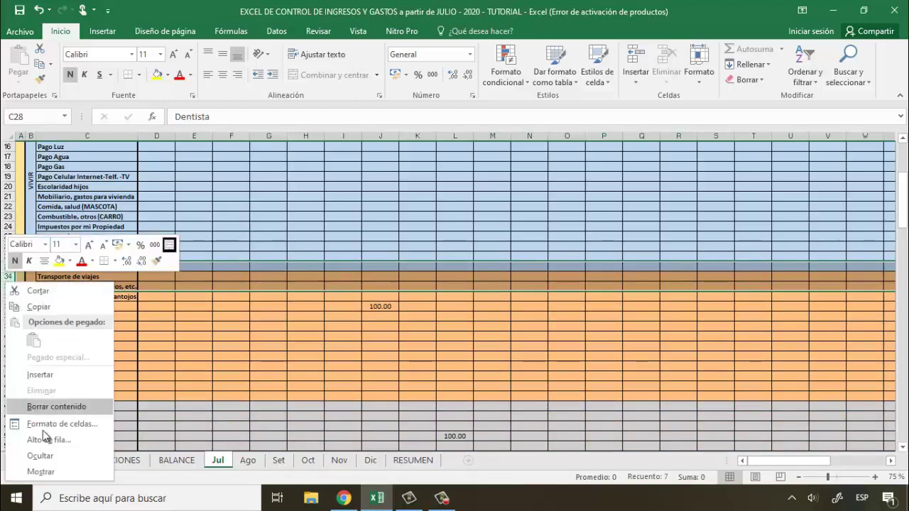
click(32, 474)
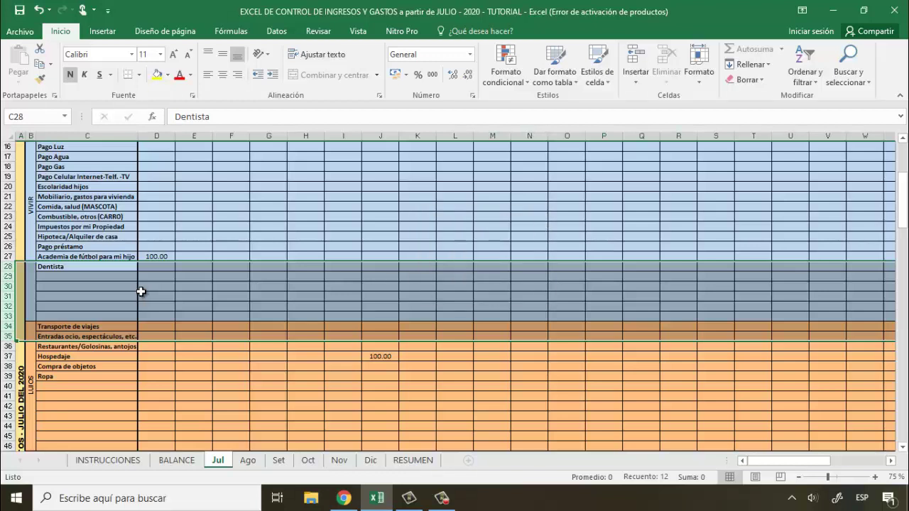
right_click(10, 307)
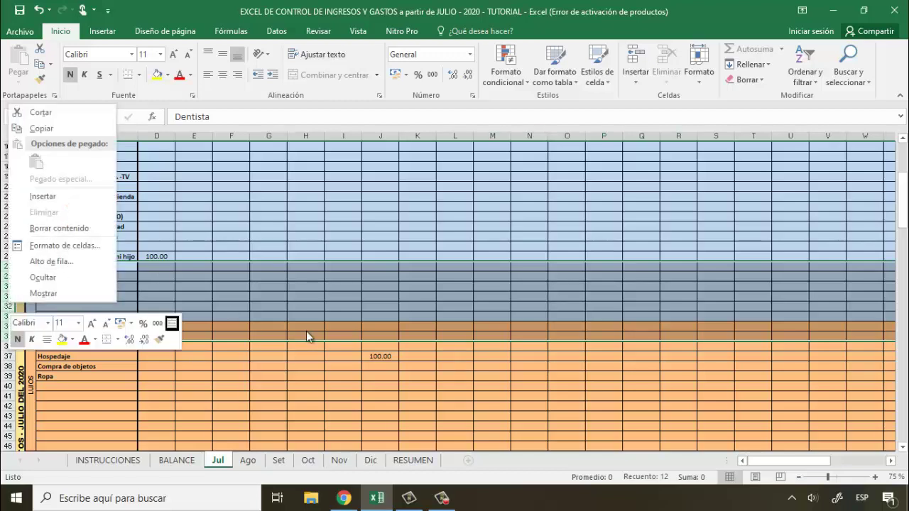
click(305, 326)
Select the TOTAL row and the first row of each expense category on Jul, and review the 2.3 RESUMEN DE GASTOS table.
scroll(318, 327, down, 11)
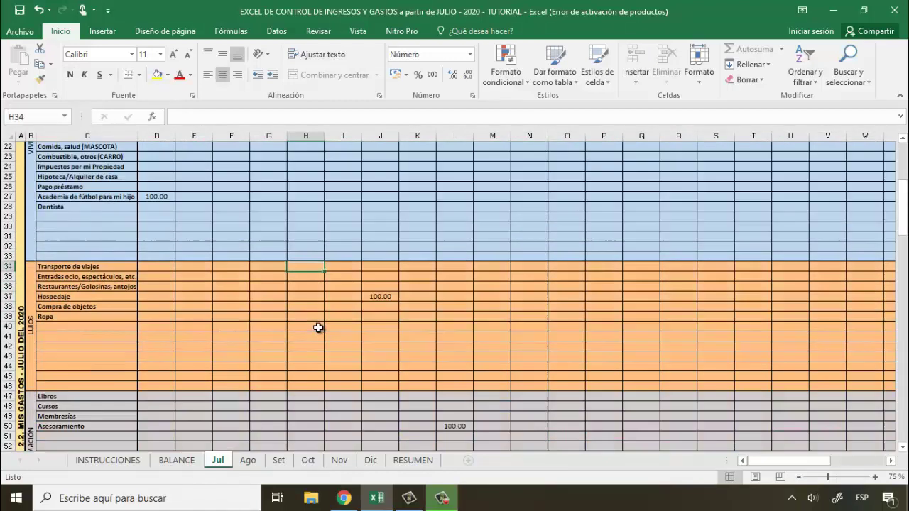
scroll(317, 327, down, 2)
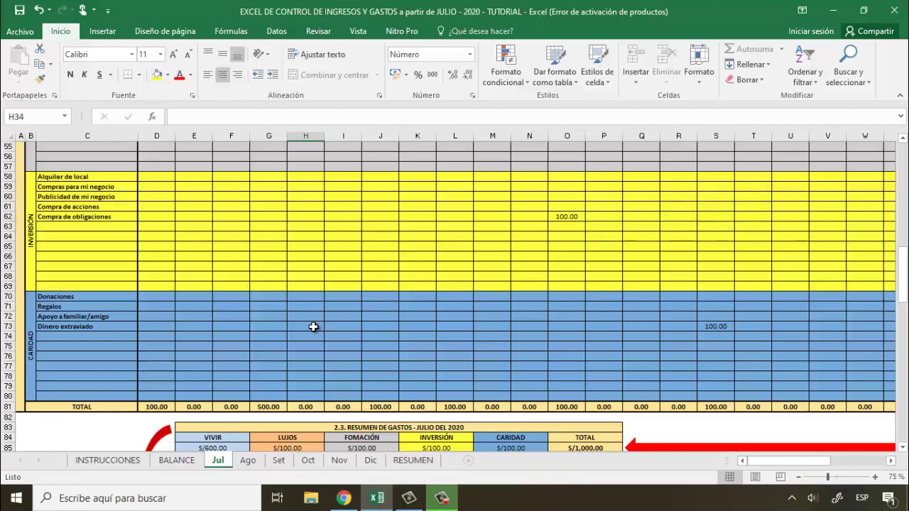
click(7, 407)
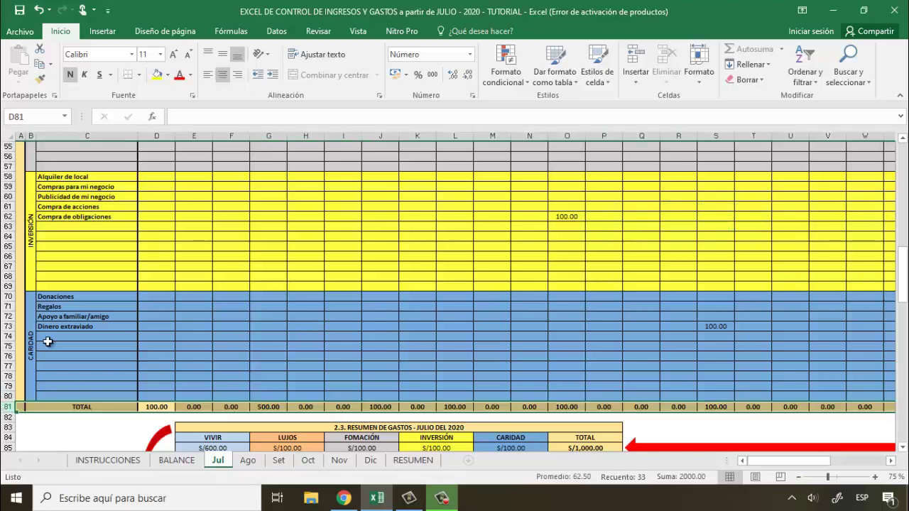
ctrl+click(8, 296)
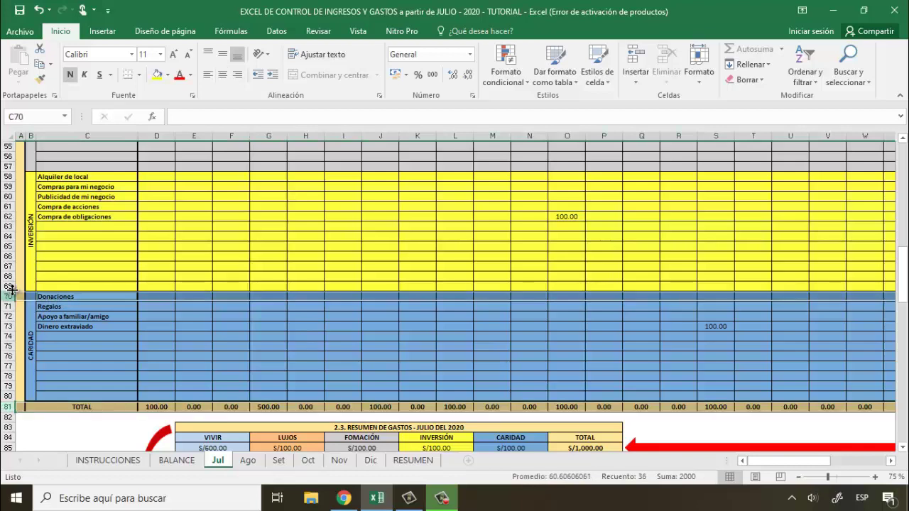
ctrl+click(8, 176)
scroll(31, 197, up, 4)
ctrl+click(8, 186)
scroll(46, 215, up, 5)
scroll(9, 206, up, 7)
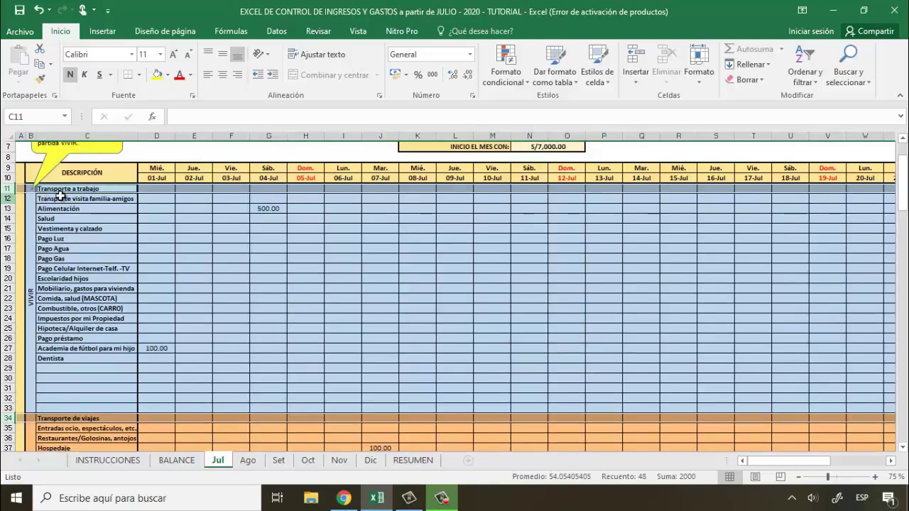
scroll(288, 243, down, 17)
scroll(389, 275, down, 4)
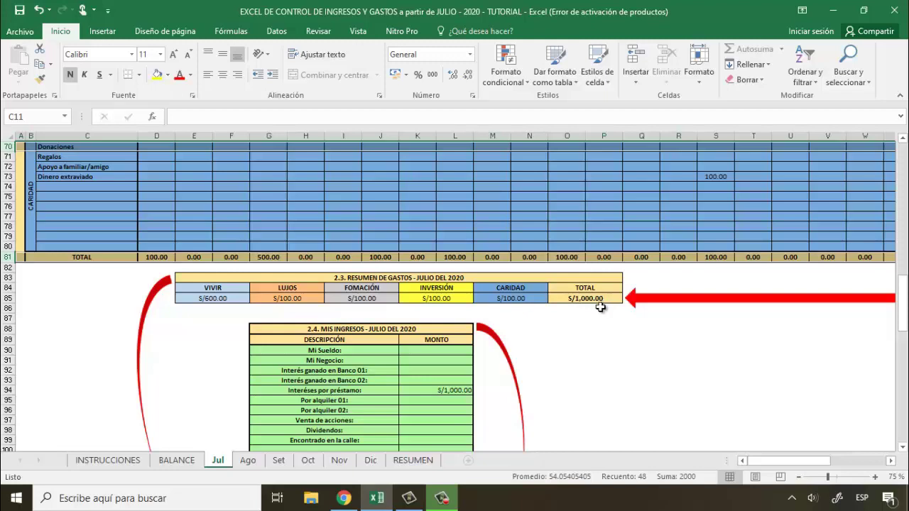
Enter "Inversión 1" in cell C63 of the Jul sheet and fill the numbered series down through C69.
scroll(192, 323, up, 5)
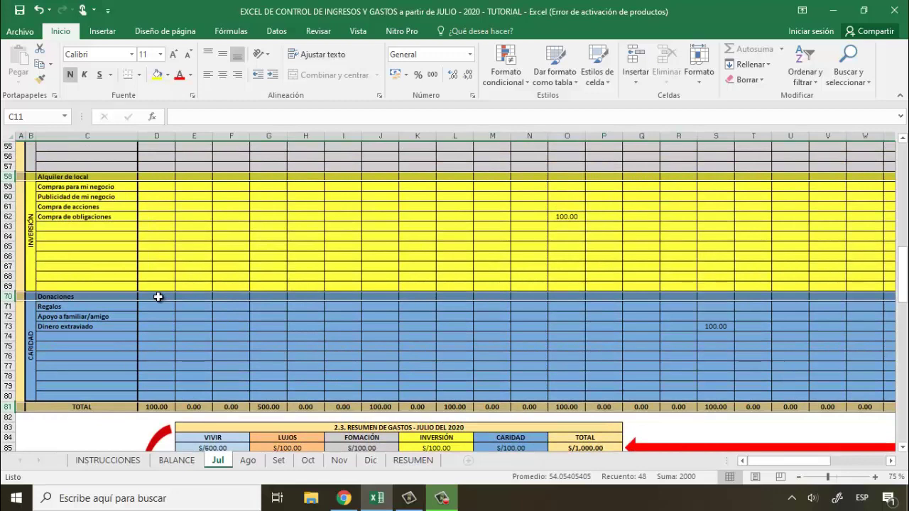
click(89, 227)
text(iNVE)
key(BackSpace)
key(BackSpace)
key(BackSpace)
key(BackSpace)
key(Caps_Lock)
text(Inv)
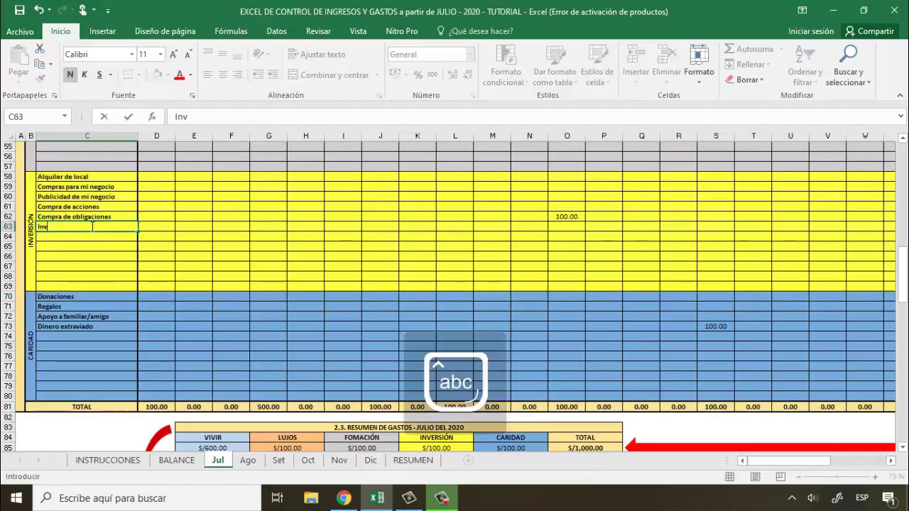
text(ersión 1)
key(Return)
click(98, 226)
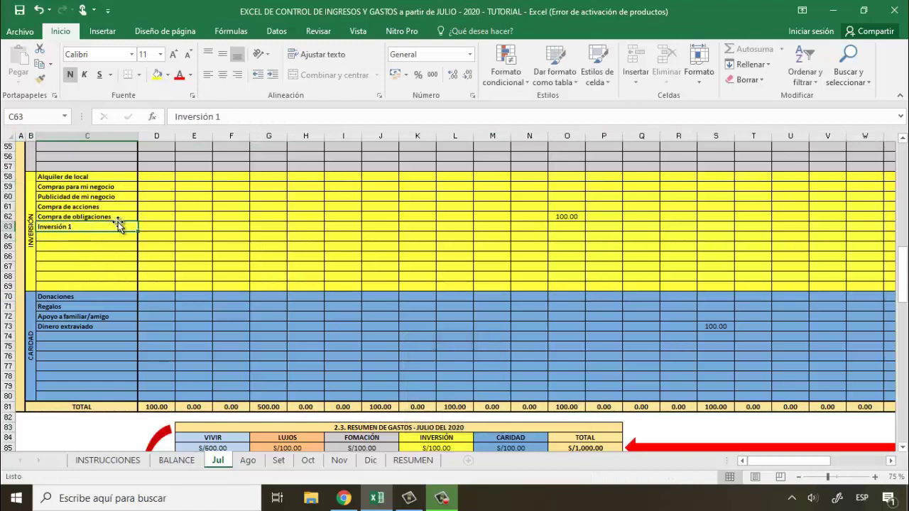
drag(137, 234, 132, 281)
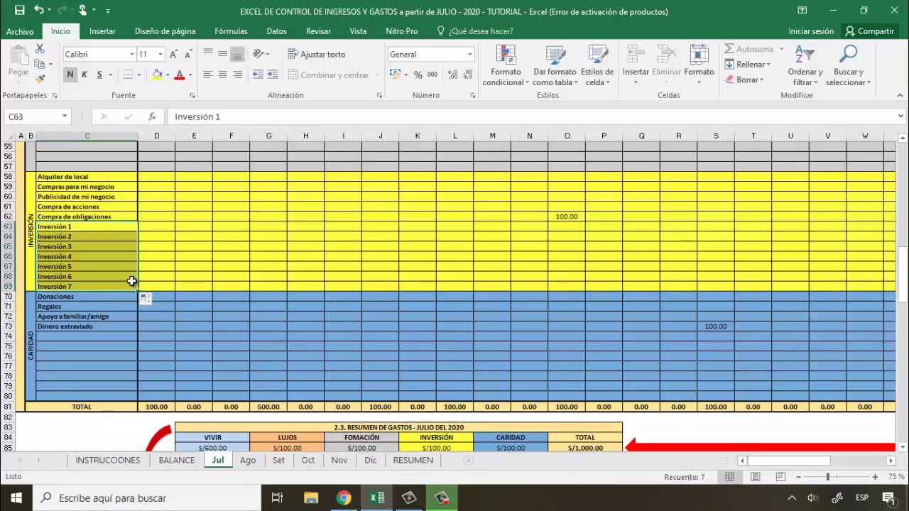
Insert a row above Inversión 5 in the INVERSIÓN category and enter "Inversión 8" in cell C67.
click(7, 267)
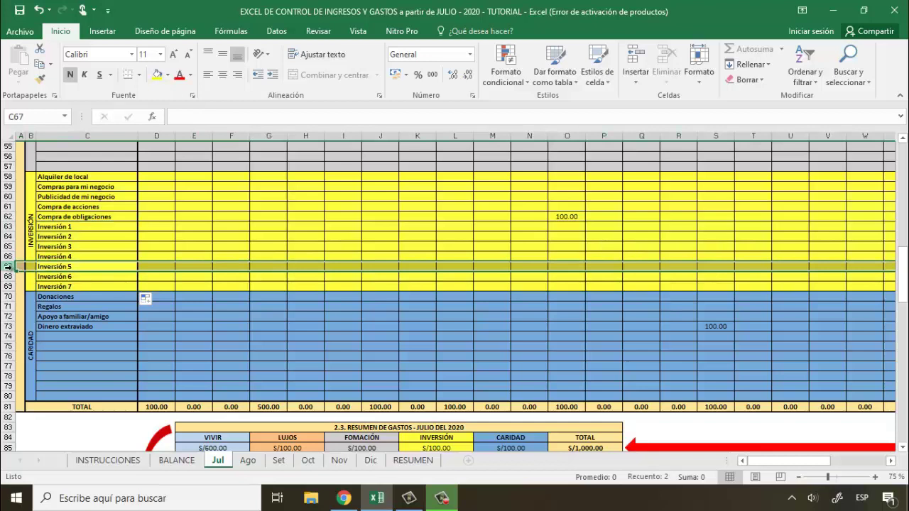
click(636, 57)
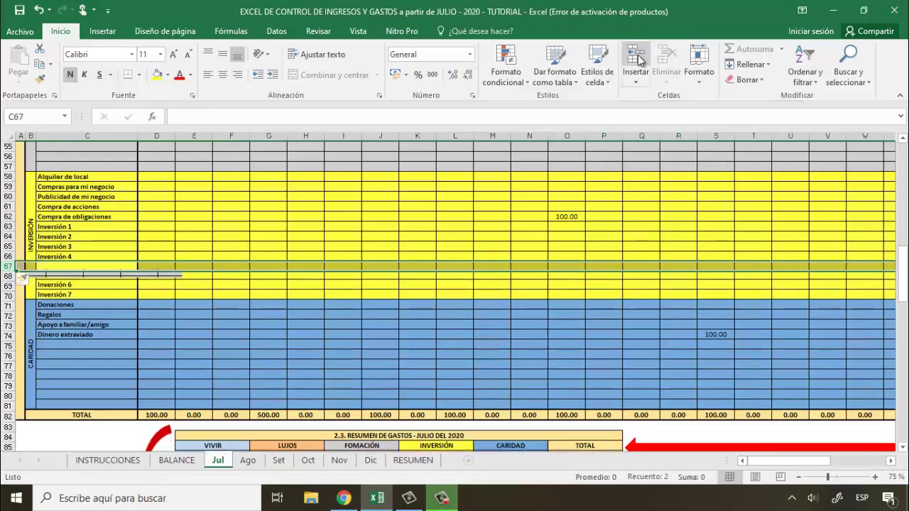
click(126, 267)
text(Inversión 8)
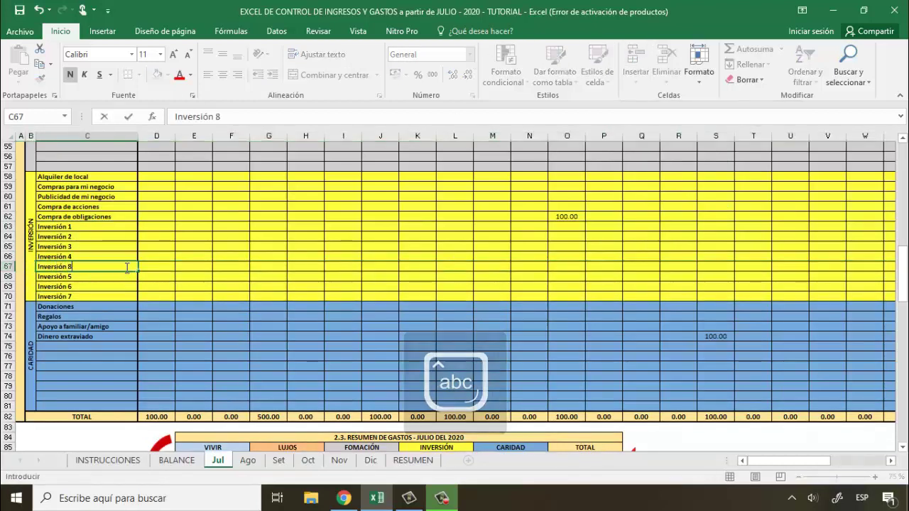
key(Tab)
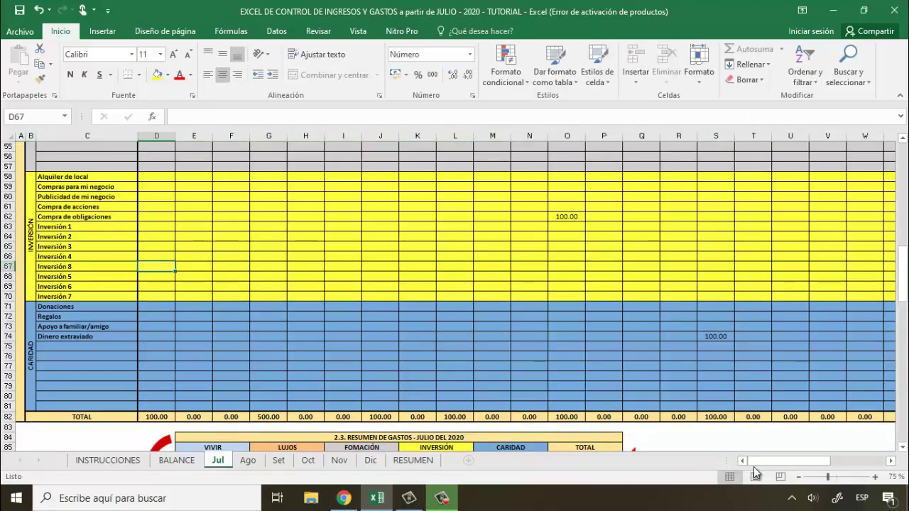
Copy the row total formula from AI66 down into AI67 for the Inversión 8 row on the Jul sheet.
drag(753, 461, 811, 458)
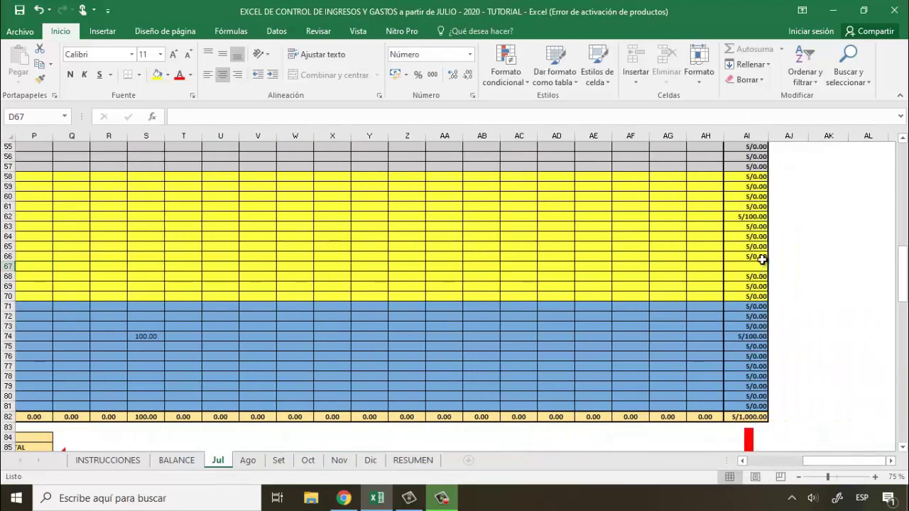
click(765, 257)
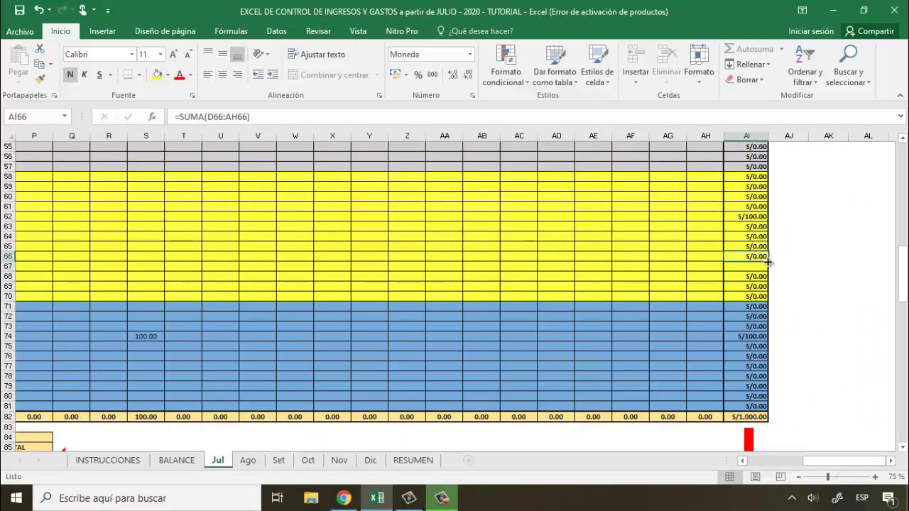
drag(767, 262, 767, 276)
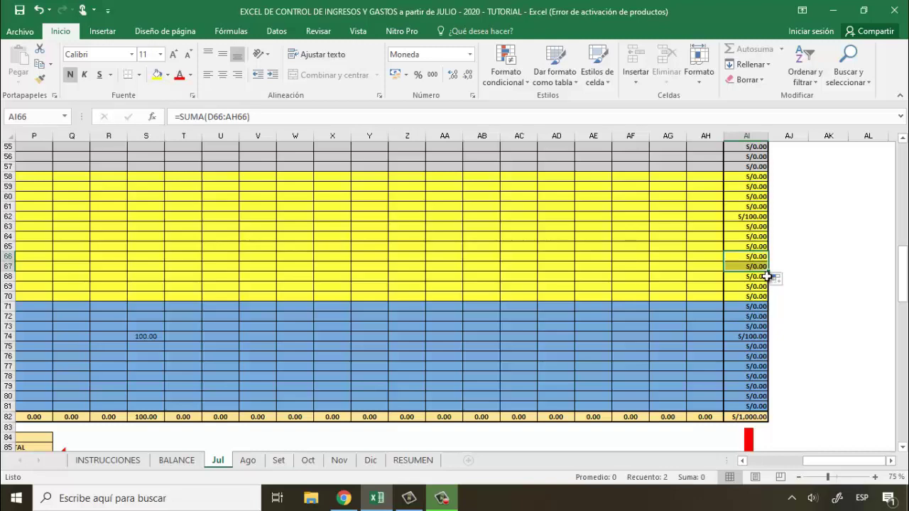
Insert a row above Inversión 5 at row 67 in the INVERSIÓN category of the Ago sheet.
click(248, 460)
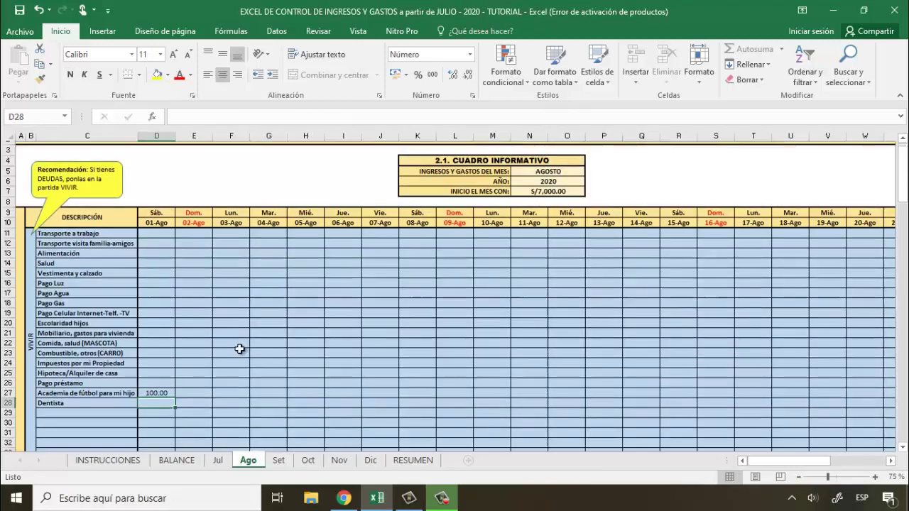
scroll(234, 348, down, 15)
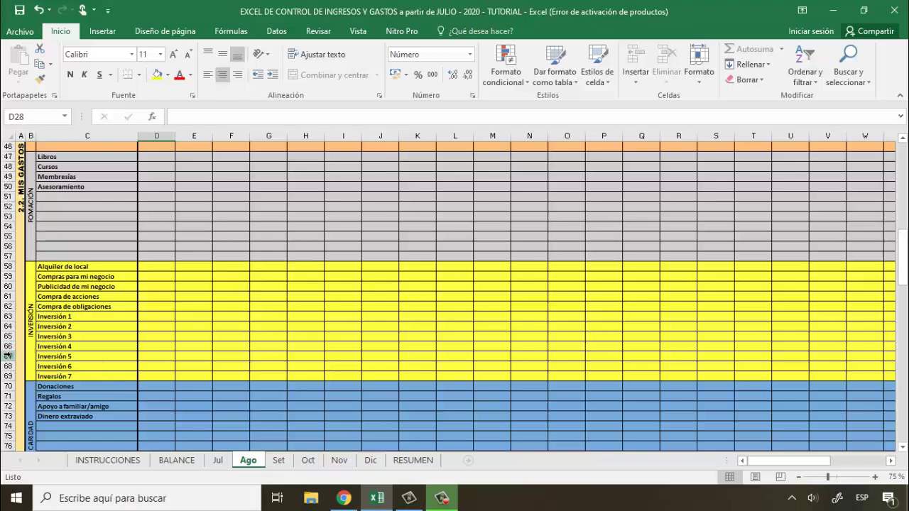
click(7, 355)
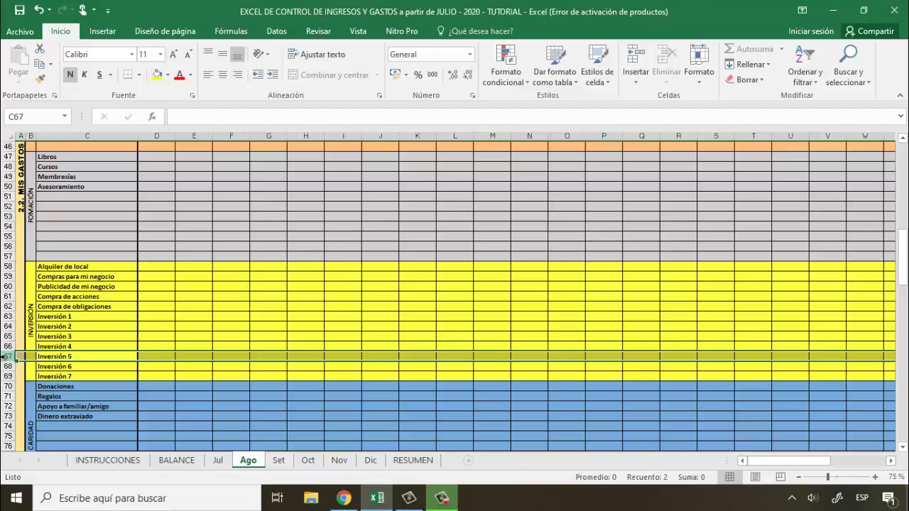
click(634, 55)
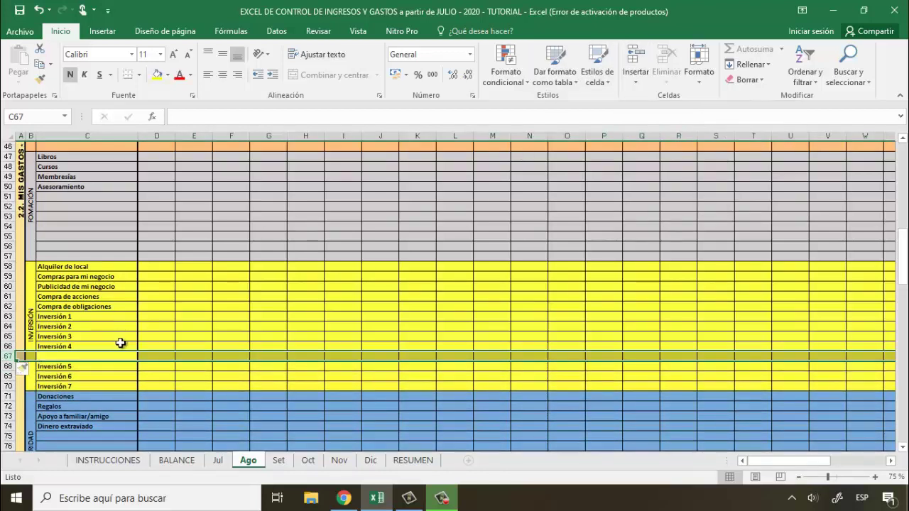
Fill the inserted row 67 on Ago with the description formula from C66 and the total formula from AI66.
click(122, 345)
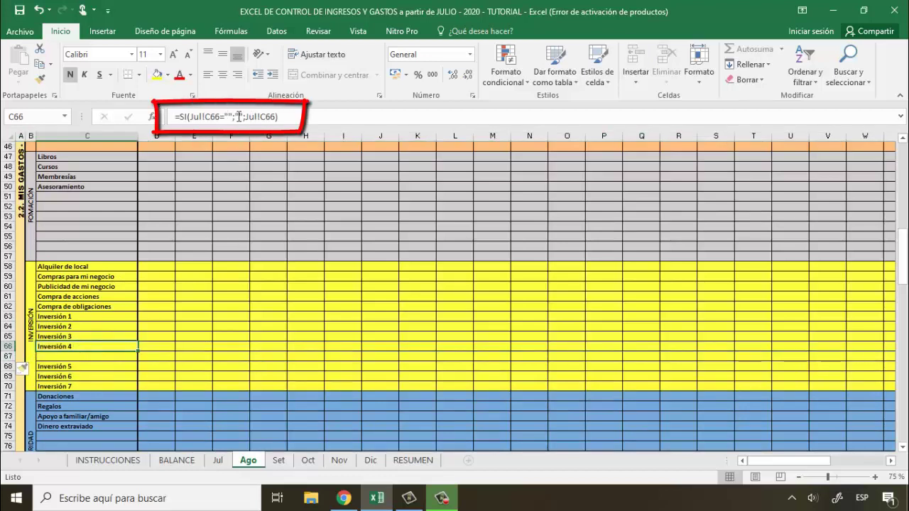
drag(138, 354, 136, 361)
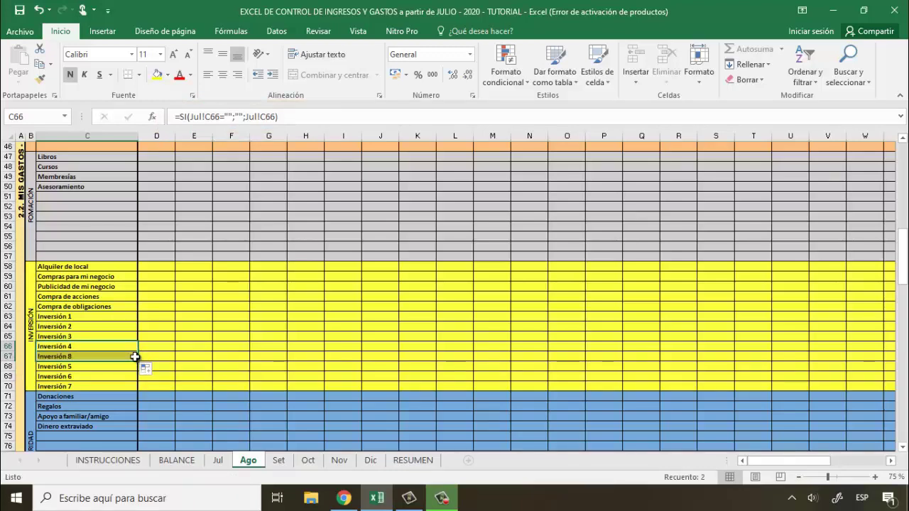
drag(726, 460, 532, 468)
drag(603, 462, 730, 461)
click(783, 346)
drag(805, 352, 806, 363)
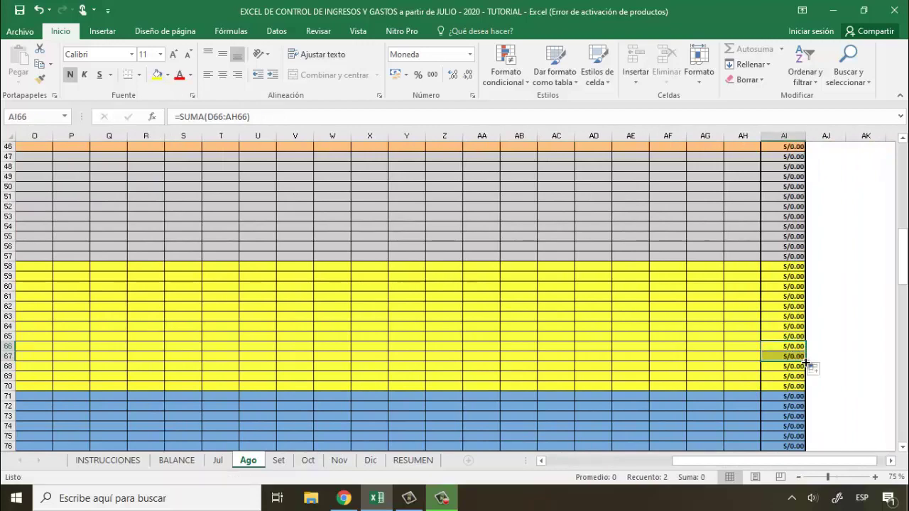
Insert a copy of the Inversión 5 row at row 67 in the INVERSIÓN category of the Set sheet.
click(279, 460)
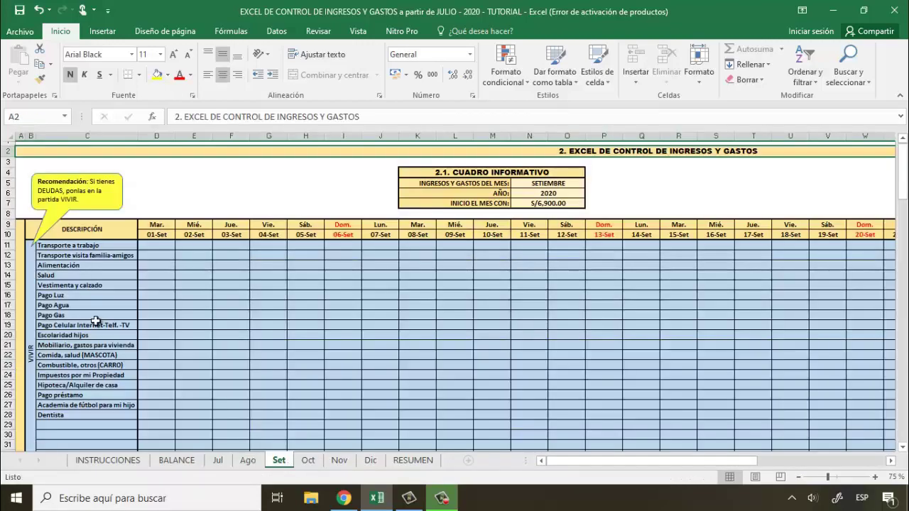
scroll(95, 320, down, 13)
click(9, 347)
click(8, 386)
key(ctrl+c)
right_click(8, 387)
click(75, 281)
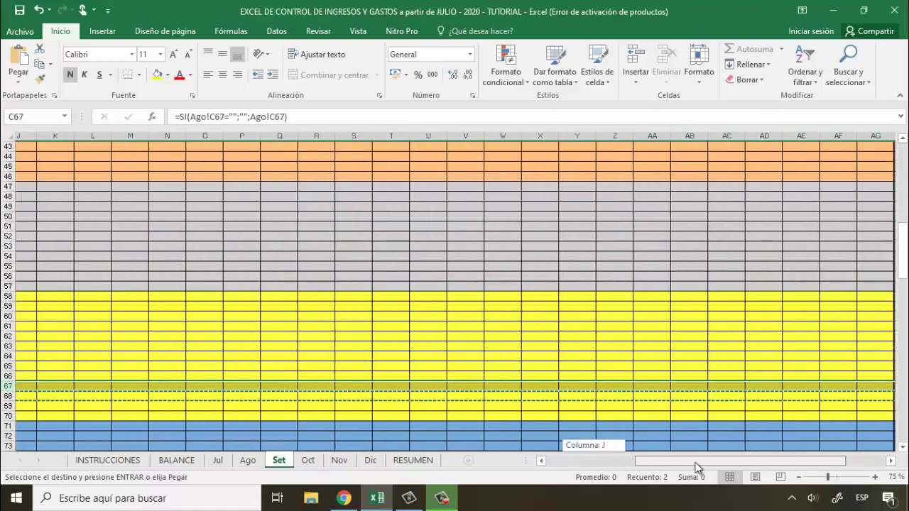
Insert a copy of the Inversión 5 row at row 67 in the INVERSIÓN category of the Oct sheet.
click(308, 460)
scroll(283, 298, down, 18)
click(9, 266)
right_click(10, 267)
click(85, 360)
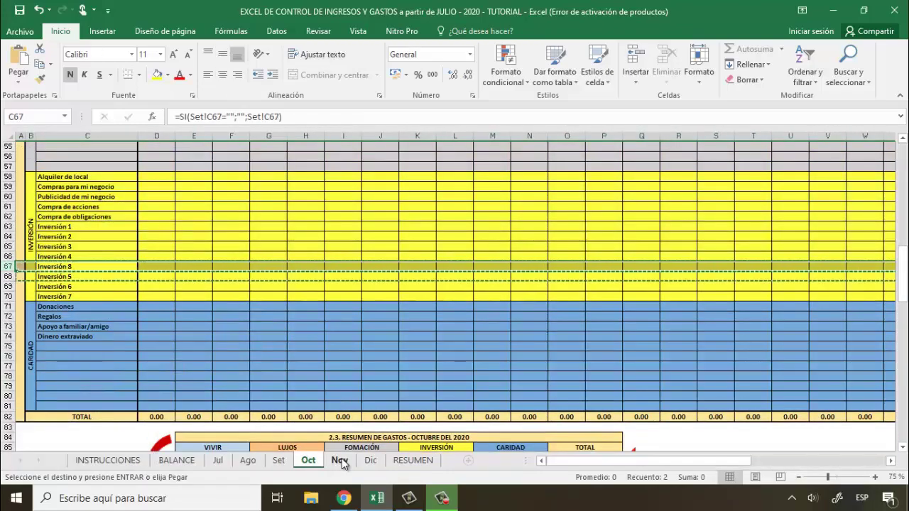
Insert a copy of the Inversión 5 row at row 67 in the INVERSIÓN category of the Nov sheet.
click(340, 461)
scroll(212, 397, down, 12)
click(8, 356)
key(ctrl+c)
right_click(9, 357)
click(75, 249)
Insert a copy of the Inversión 5 row at row 67 in the INVERSIÓN category of the Dic sheet.
click(365, 461)
scroll(213, 369, down, 13)
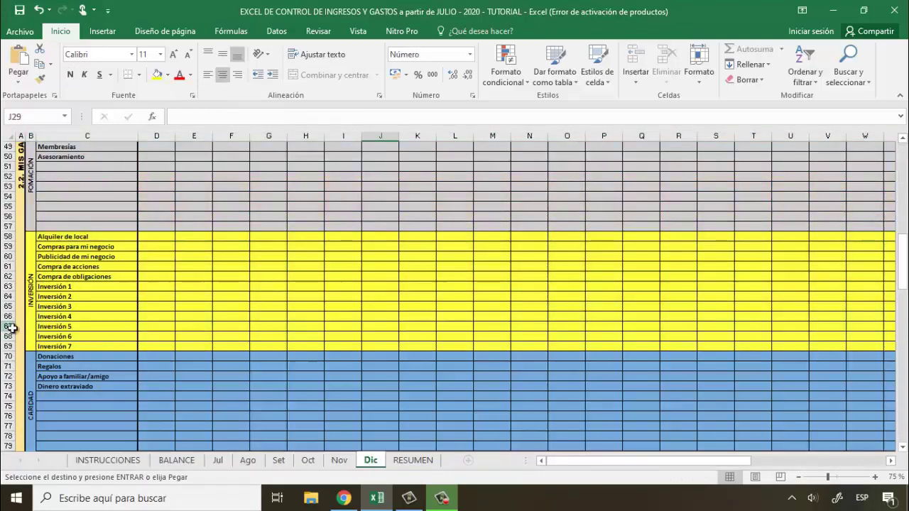
click(10, 327)
key(ctrl+c)
right_click(10, 328)
click(78, 219)
Insert an empty row above Inversión 5 at row 67 in the INVERSIÓN category of the RESUMEN sheet.
click(409, 462)
scroll(284, 377, down, 12)
scroll(284, 377, down, 1)
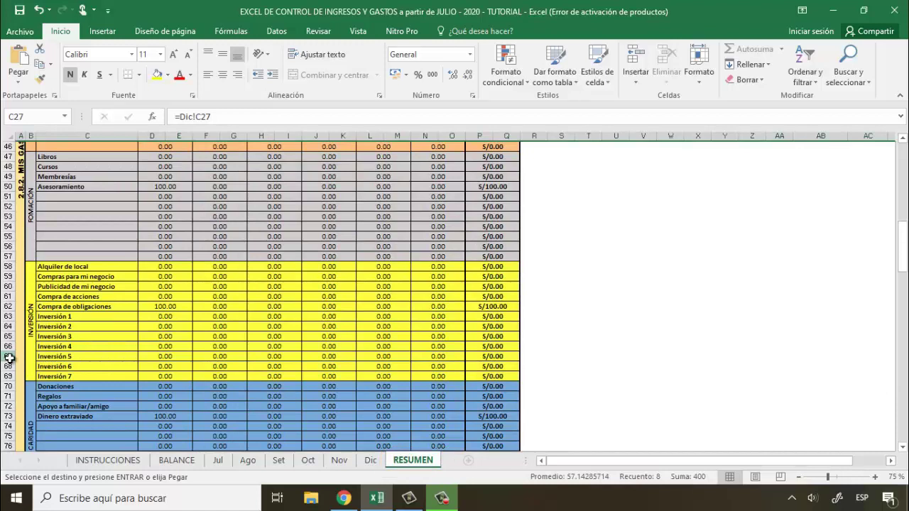
click(10, 357)
click(635, 57)
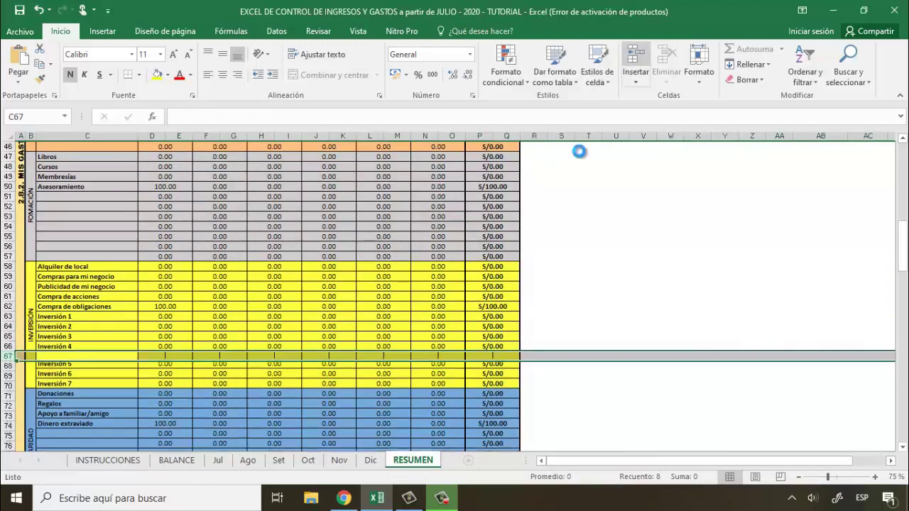
Fill the row 68 formulas from description to total up into row 67 on RESUMEN, and check the July and August references.
drag(125, 346, 505, 347)
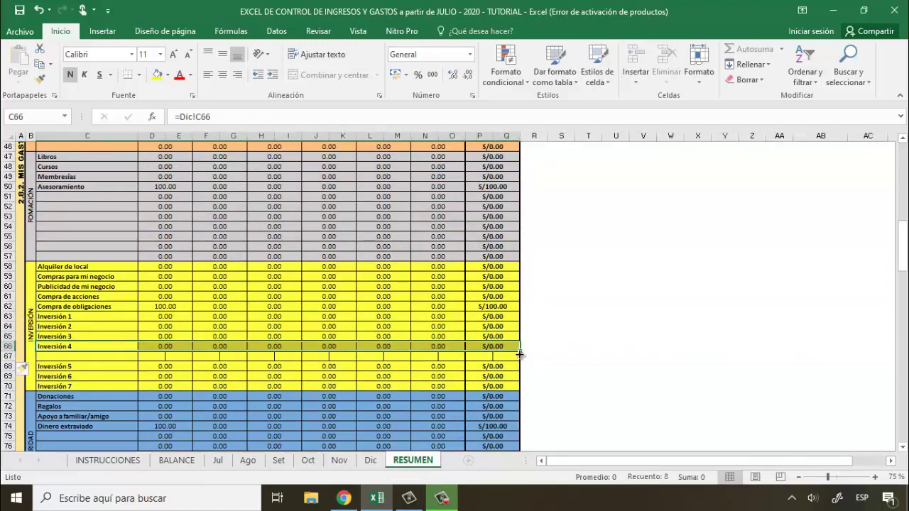
drag(110, 367, 518, 353)
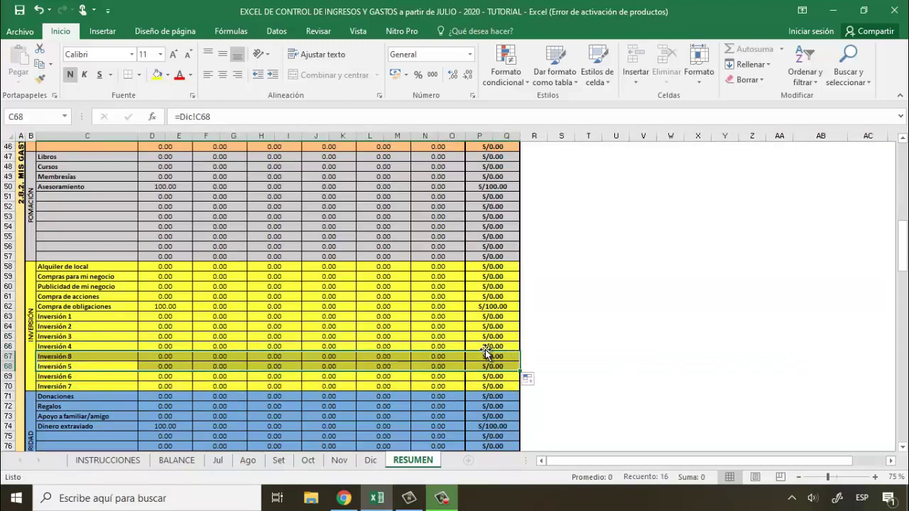
click(172, 359)
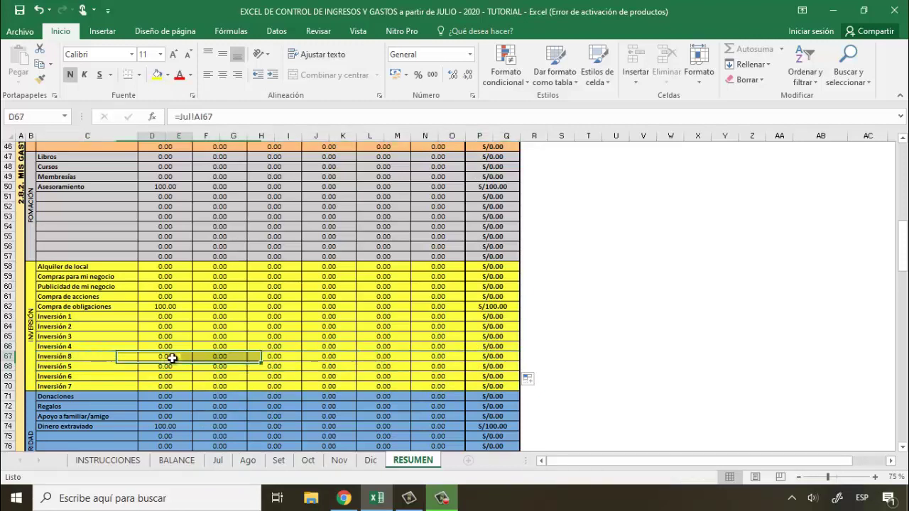
key(Right)
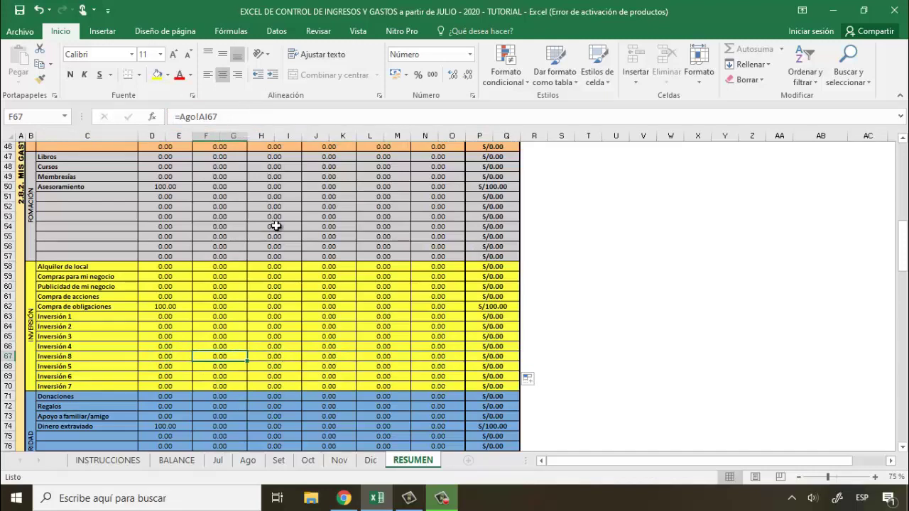
Review the RESUMEN sheet from the 2.8 annual heading down through the 2.8.3 expense, 2.8.4 income and 2.8.5 balance tables.
scroll(298, 231, up, 15)
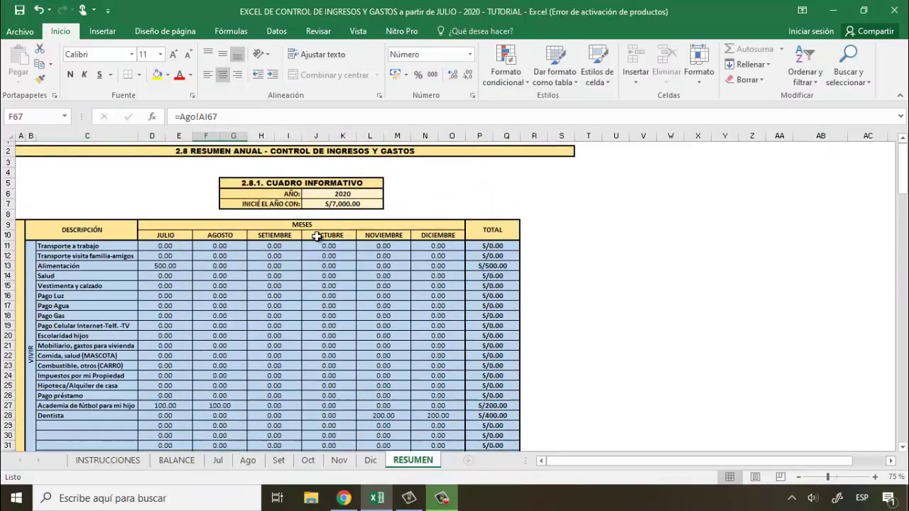
click(445, 153)
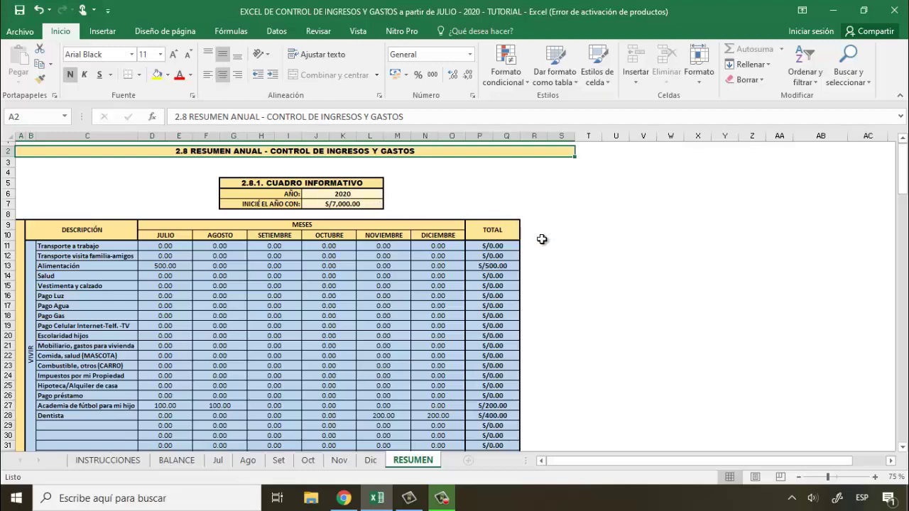
scroll(533, 269, down, 20)
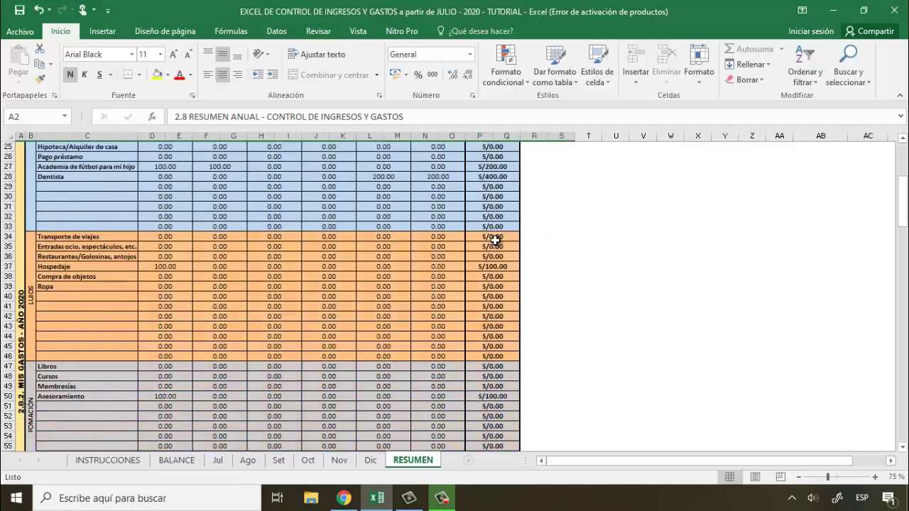
scroll(442, 264, down, 4)
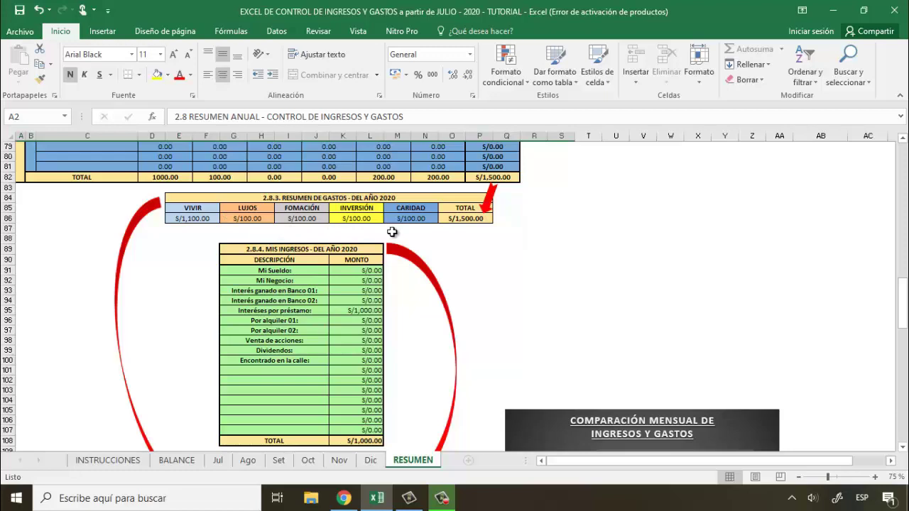
scroll(392, 232, down, 2)
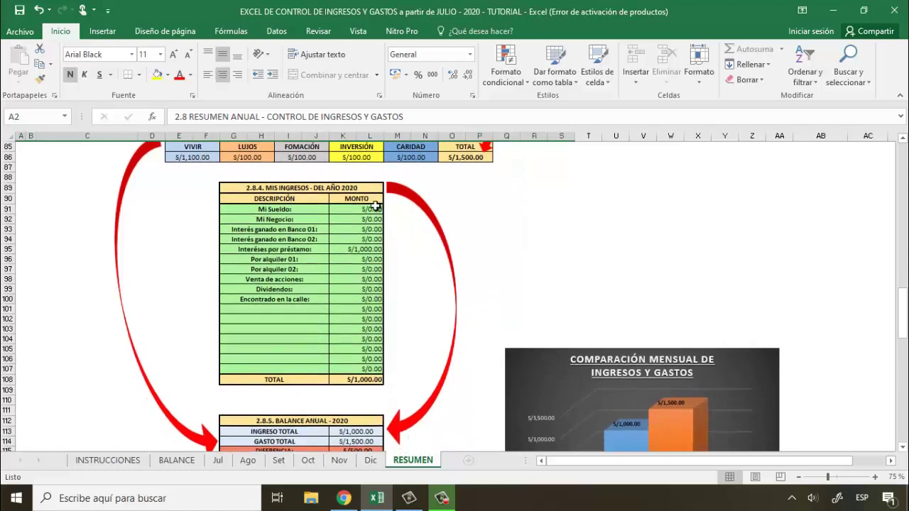
scroll(426, 323, down, 3)
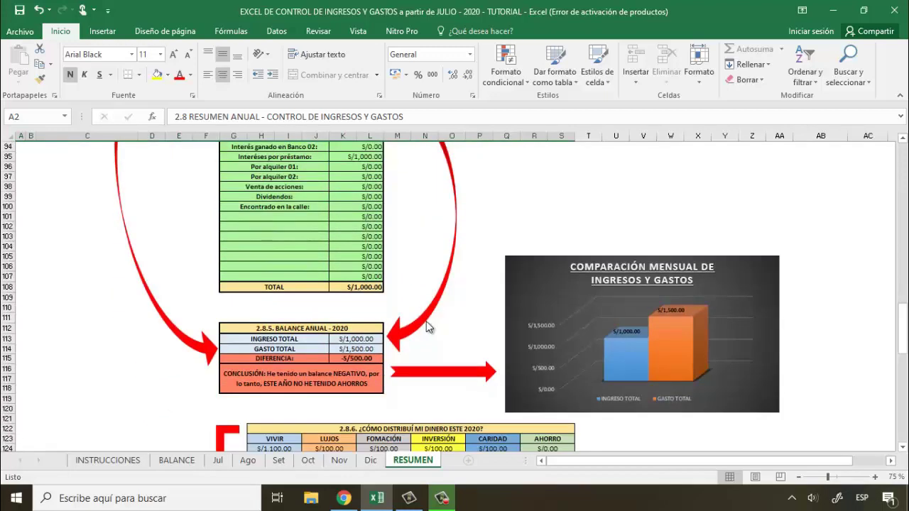